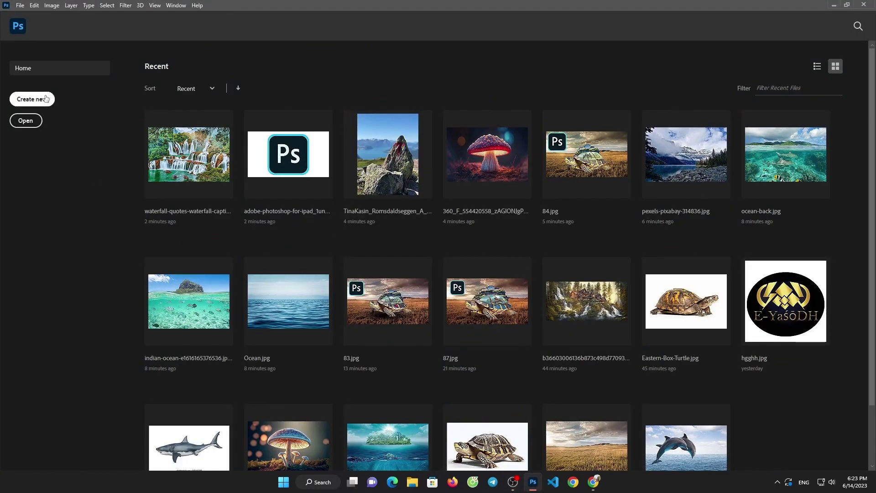
Create a 1920×1080 document and open Ocean.jpg from Downloads
{"action": "left_click", "coordinate": [32, 99]}
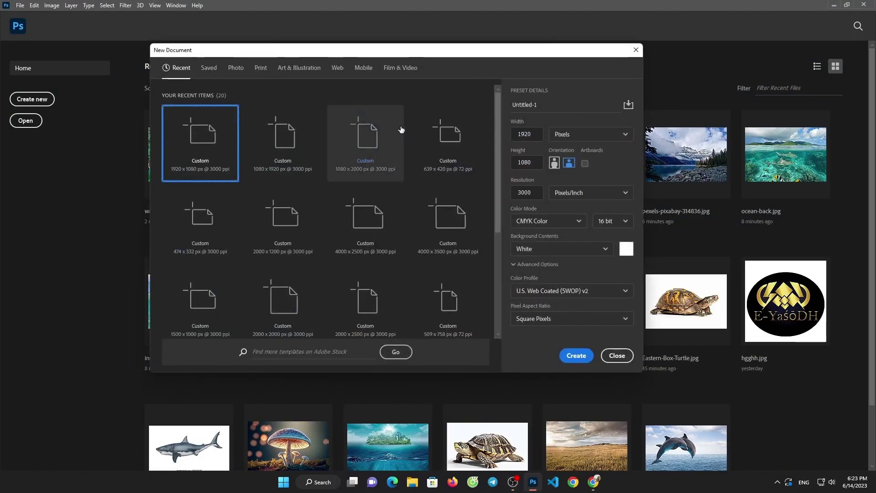
{"action": "left_click", "coordinate": [579, 355]}
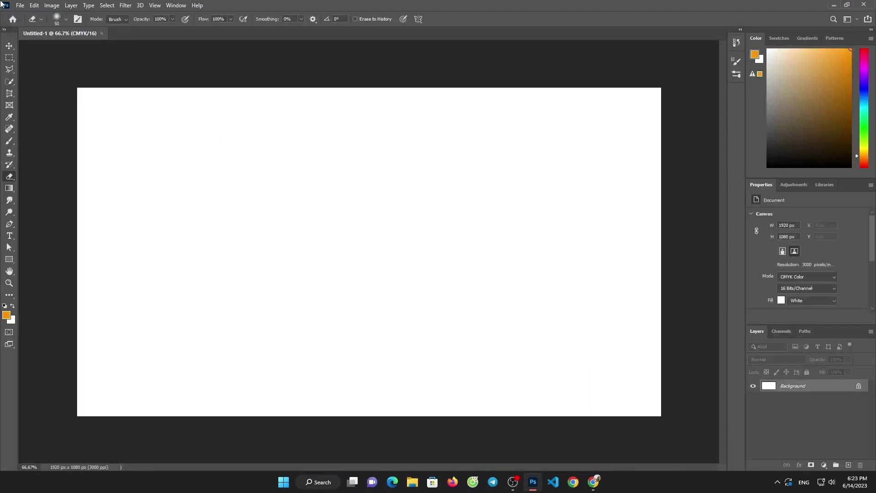
{"action": "left_click", "coordinate": [20, 5]}
{"action": "left_click", "coordinate": [28, 23]}
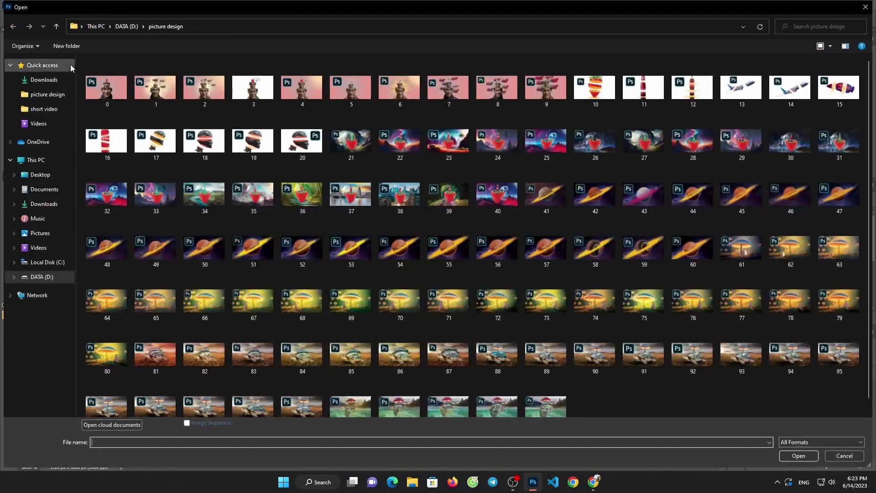
{"action": "left_click", "coordinate": [27, 81]}
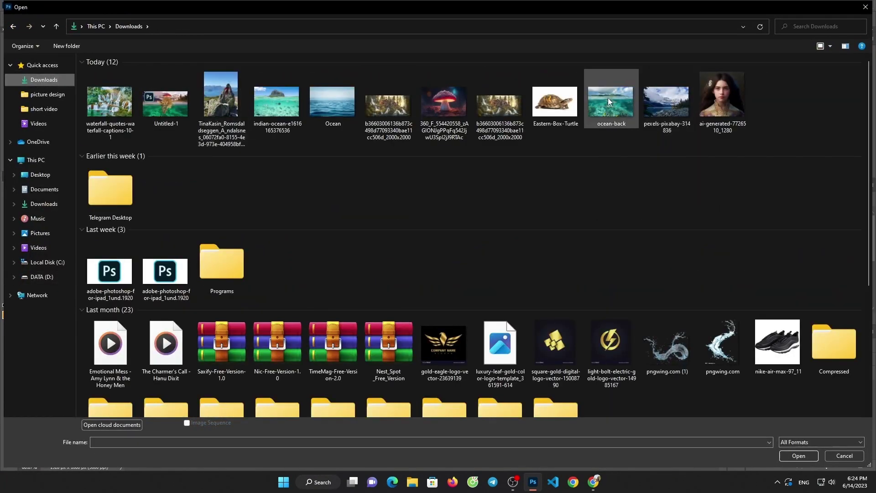
{"action": "double_click", "coordinate": [331, 101]}
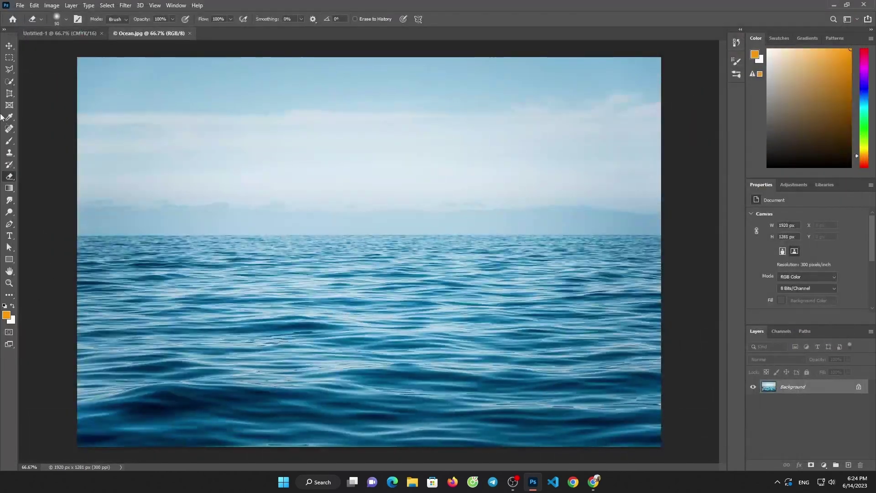
Select the sea in Ocean.jpg and drag it into Untitled-1
{"action": "key", "text": "l"}
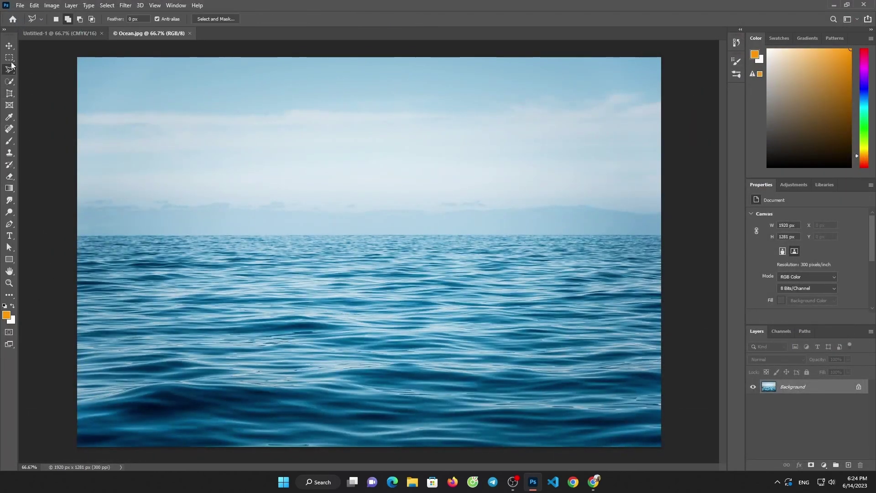
{"action": "left_click", "coordinate": [9, 58]}
{"action": "left_click", "coordinate": [860, 388]}
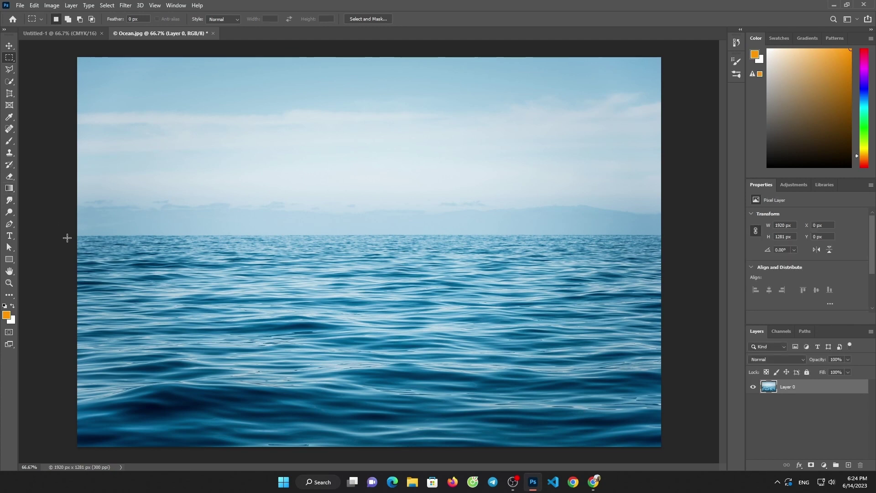
{"action": "left_click_drag", "start_coordinate": [67, 238], "coordinate": [675, 456]}
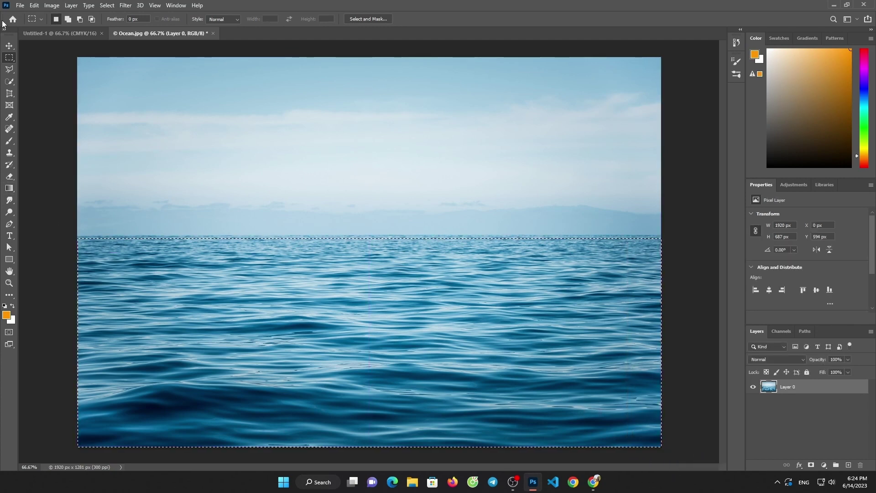
{"action": "left_click", "coordinate": [10, 46]}
{"action": "mouse_move", "coordinate": [173, 269]}
{"action": "left_mouse_down"}
{"action": "mouse_move", "coordinate": [81, 35]}
{"action": "mouse_move", "coordinate": [238, 201]}
{"action": "left_mouse_up"}
{"action": "left_click_drag", "start_coordinate": [290, 222], "coordinate": [250, 208]}
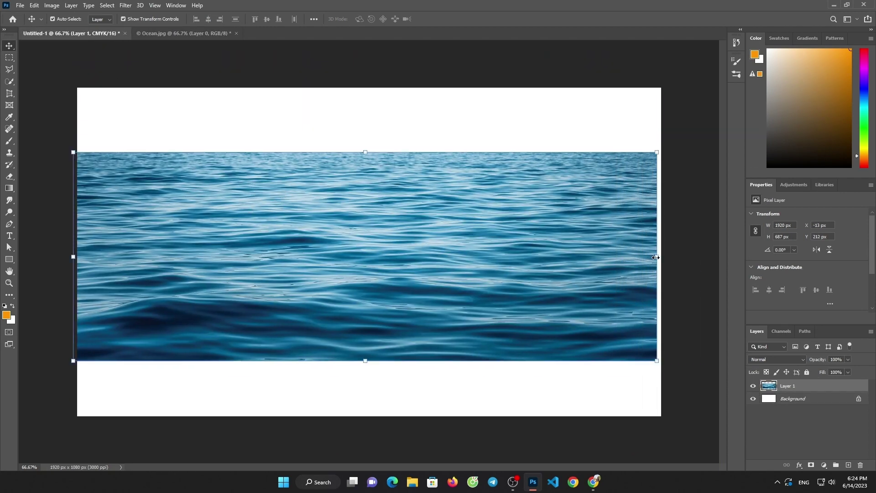
Transform the water layer into a thin 176 px strip across the middle
{"action": "left_click_drag", "start_coordinate": [656, 257], "coordinate": [660, 257]}
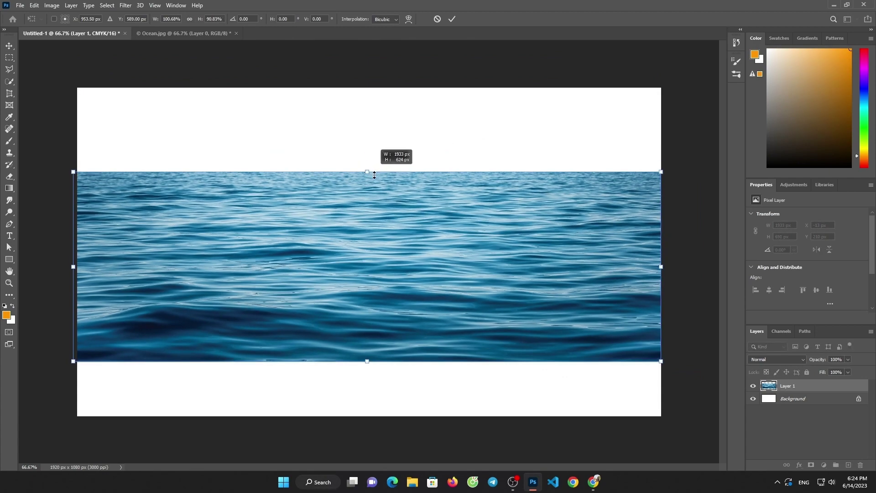
{"action": "left_click_drag", "start_coordinate": [367, 150], "coordinate": [367, 244]}
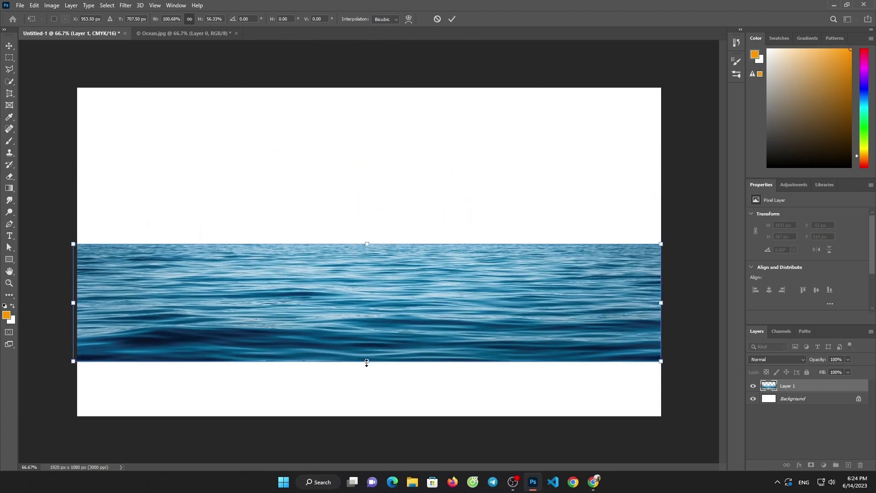
{"action": "left_click_drag", "start_coordinate": [367, 362], "coordinate": [371, 257]}
{"action": "left_click", "coordinate": [452, 19]}
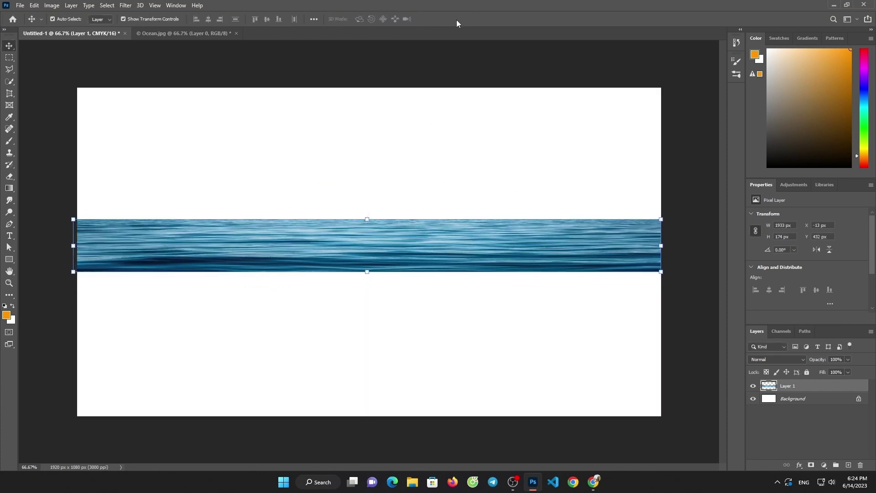
Close Ocean.jpg without saving and skip a browser video advert
{"action": "left_click", "coordinate": [202, 34]}
{"action": "left_click", "coordinate": [236, 33]}
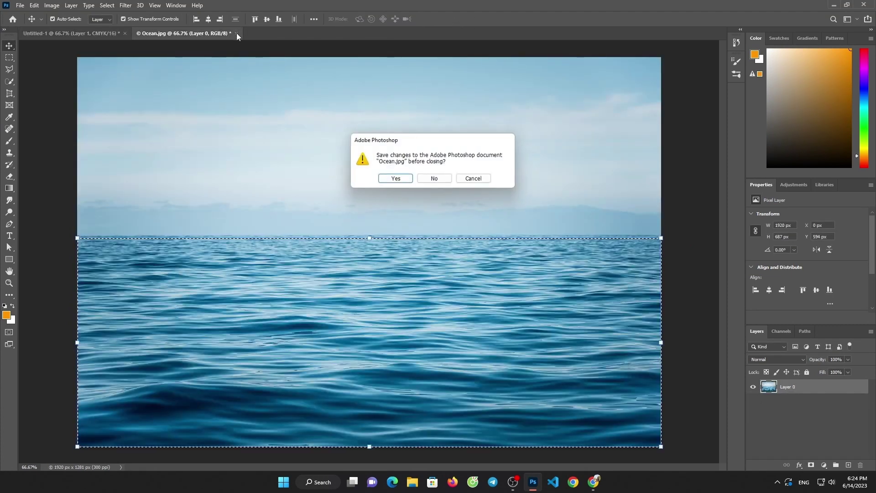
{"action": "left_click", "coordinate": [433, 178]}
{"action": "left_click", "coordinate": [588, 482]}
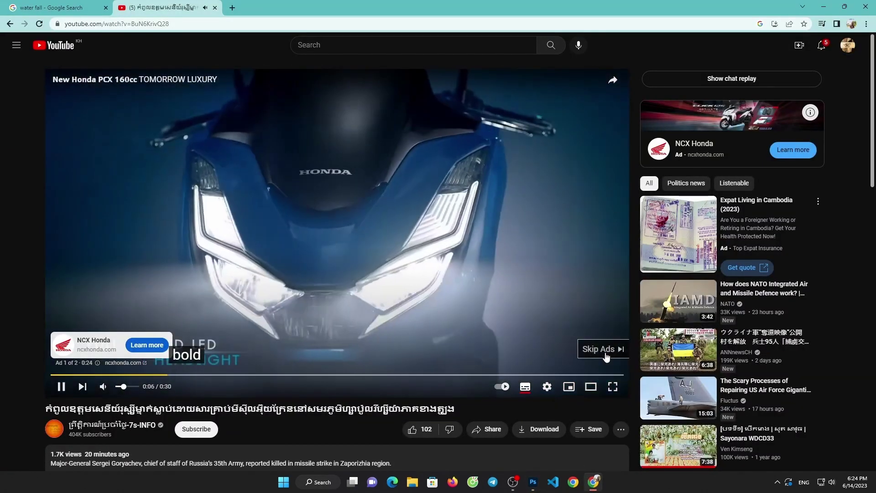
{"action": "left_click", "coordinate": [603, 348]}
{"action": "left_click", "coordinate": [530, 484]}
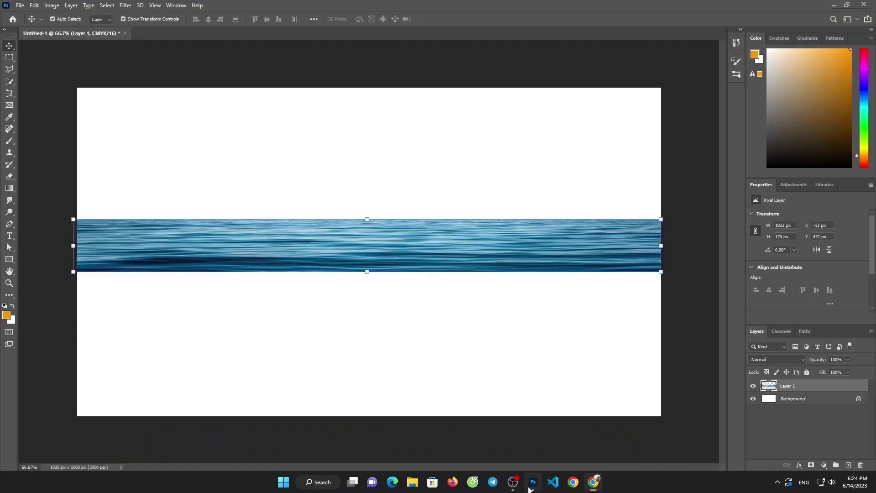
Open the ocean-back, pexels-pixabay and indian-ocean photos from Downloads, showing ocean-back
{"action": "left_click", "coordinate": [18, 5]}
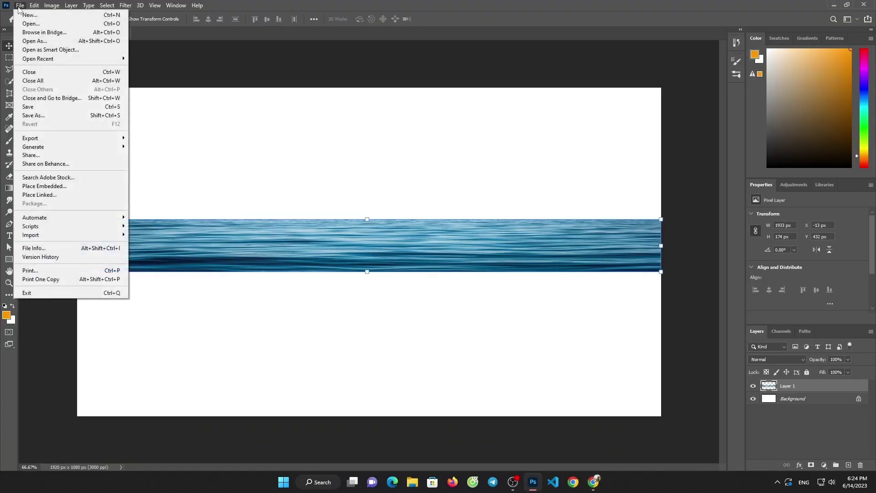
{"action": "left_click", "coordinate": [22, 25]}
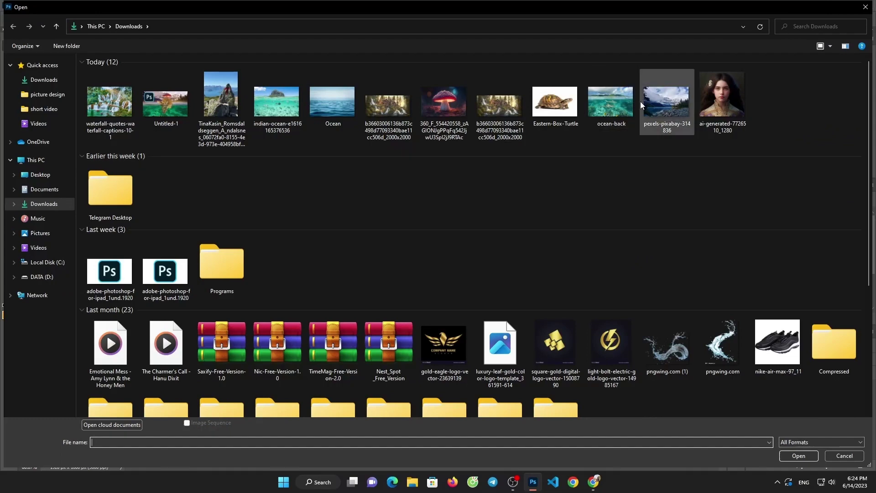
{"action": "left_click", "coordinate": [611, 102]}
{"action": "left_click", "coordinate": [662, 118], "text": "ctrl"}
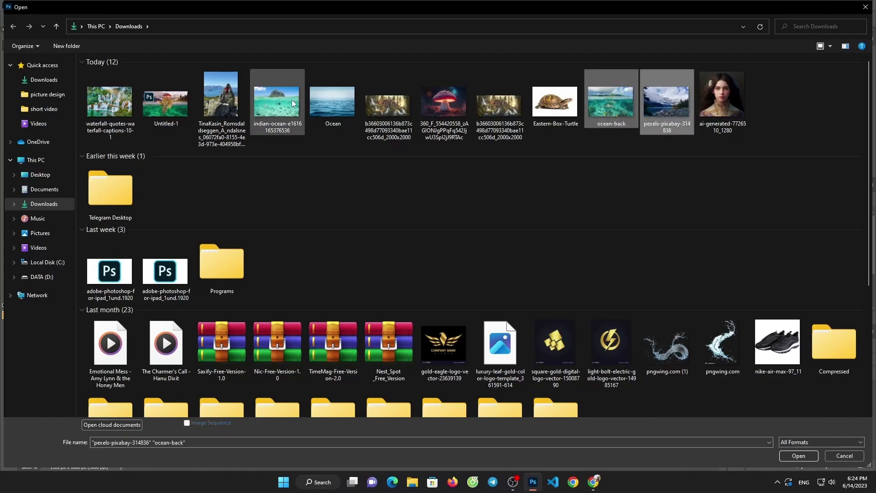
{"action": "left_click", "coordinate": [290, 102], "text": "ctrl"}
{"action": "left_click", "coordinate": [796, 456]}
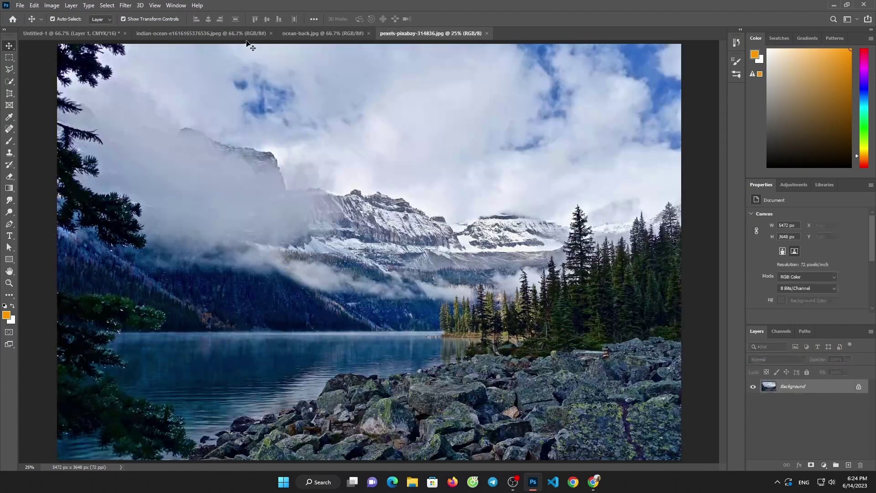
{"action": "left_click", "coordinate": [241, 36]}
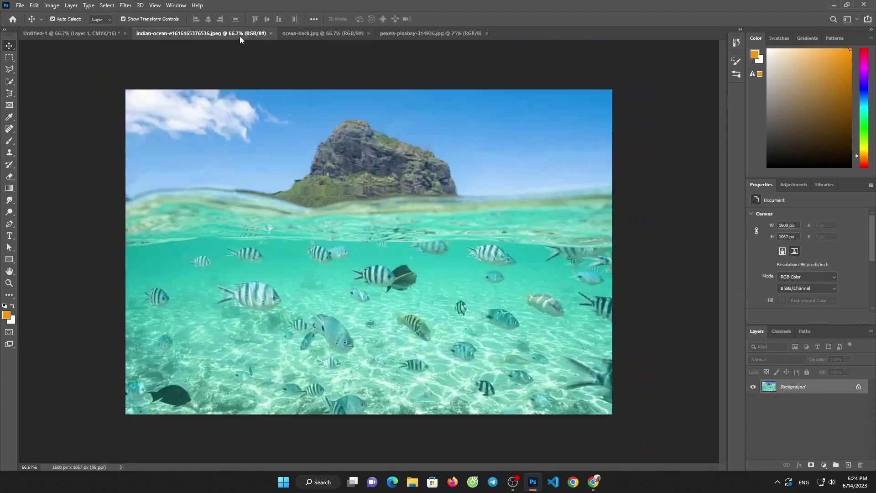
{"action": "left_click", "coordinate": [321, 36]}
Drag the ocean-back shark photo into Untitled-1 as Layer 2
{"action": "left_click_drag", "start_coordinate": [429, 224], "coordinate": [97, 60]}
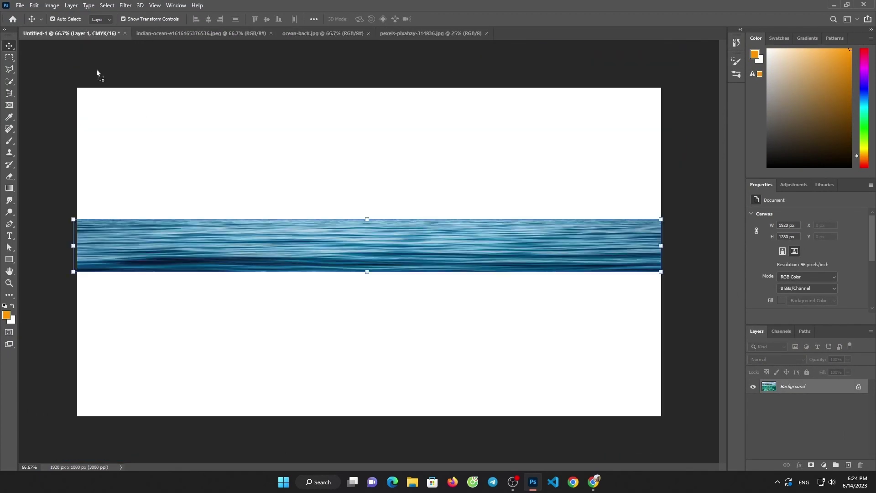
{"action": "left_click_drag", "start_coordinate": [67, 31], "coordinate": [280, 192]}
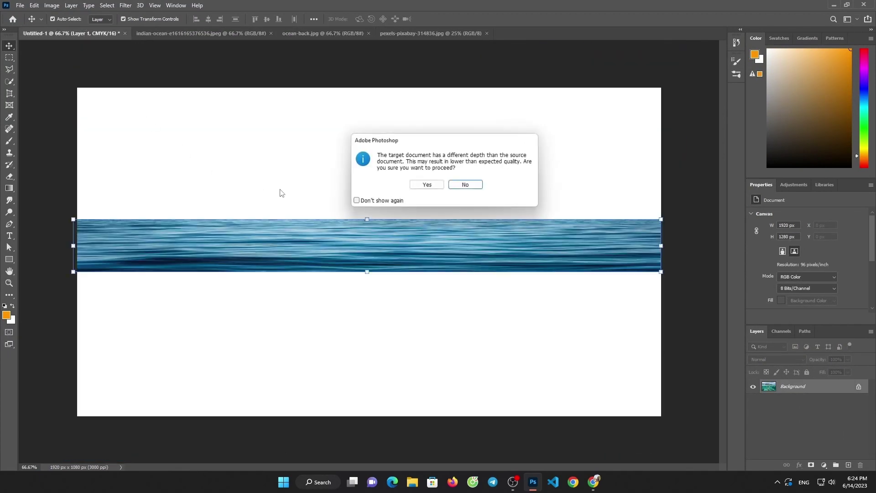
{"action": "left_click", "coordinate": [426, 183]}
Resize the shark layer to 1920 × 788 px and place it beneath Layer 1
{"action": "left_click_drag", "start_coordinate": [387, 207], "coordinate": [493, 266]}
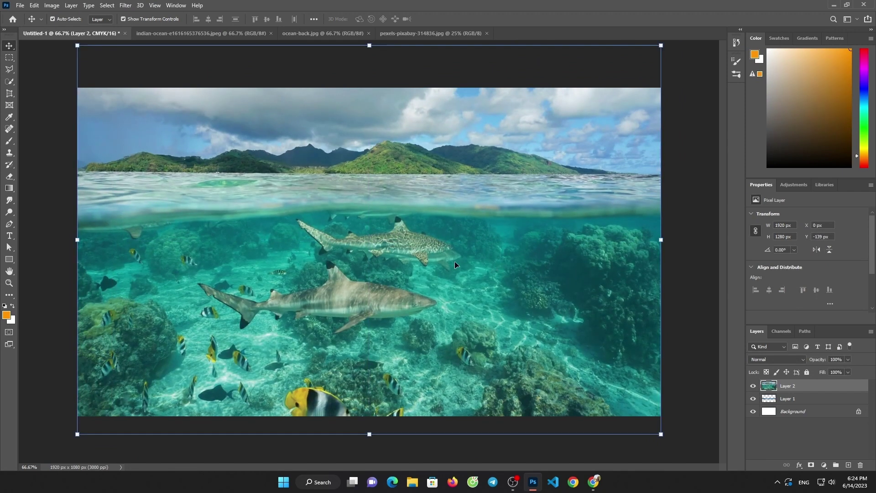
{"action": "left_click_drag", "start_coordinate": [371, 395], "coordinate": [387, 377]}
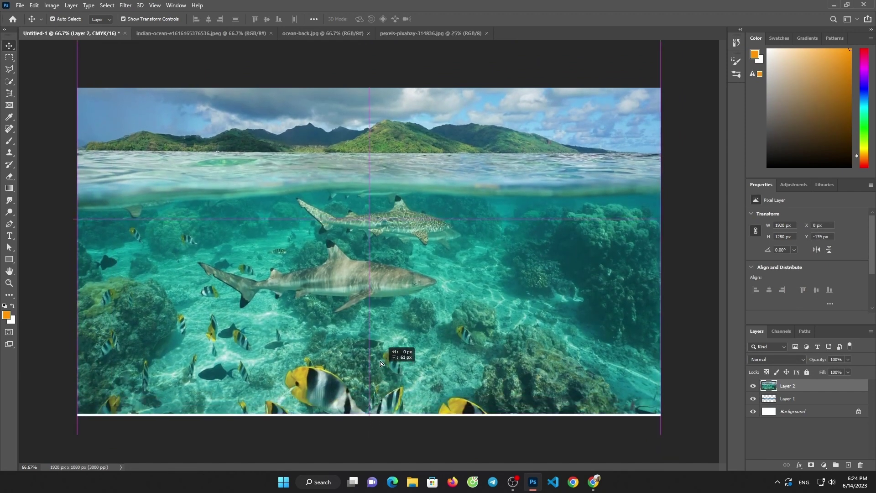
{"action": "scroll", "coordinate": [384, 210], "scroll_direction": "down", "scroll_amount": 2}
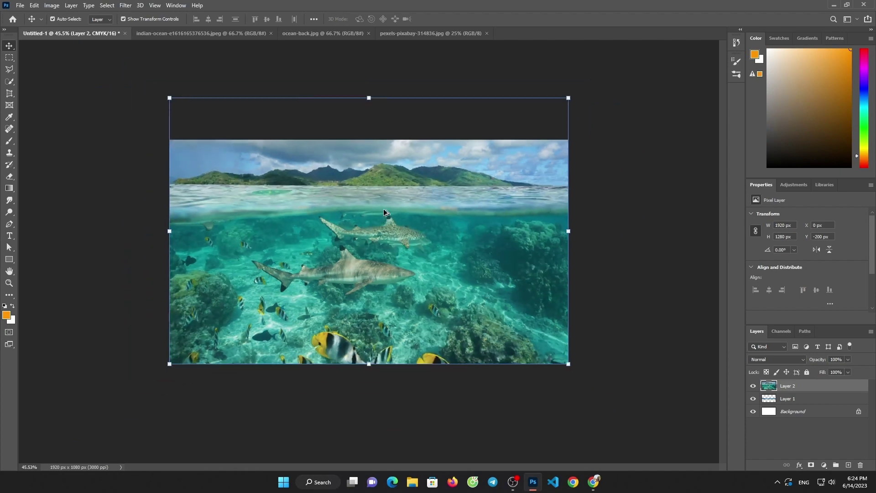
{"action": "mouse_move", "coordinate": [371, 101]}
{"action": "left_mouse_down"}
{"action": "mouse_move", "coordinate": [403, 209]}
{"action": "mouse_move", "coordinate": [412, 204]}
{"action": "left_mouse_up"}
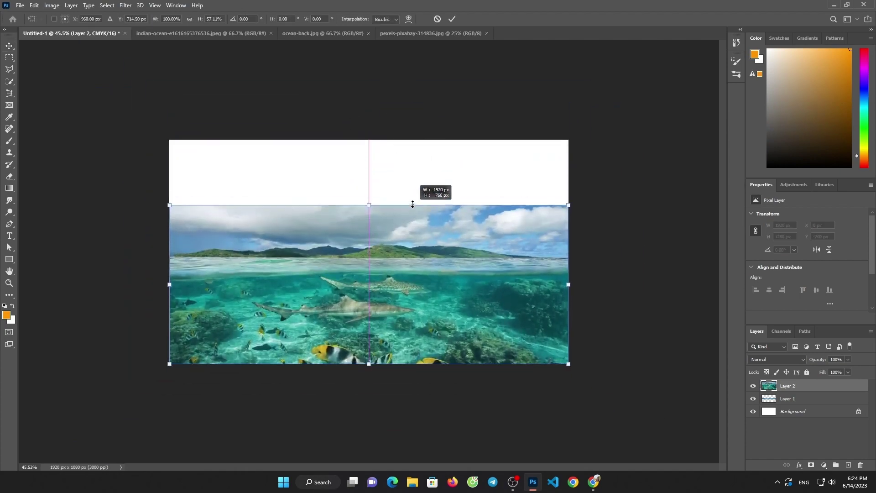
{"action": "left_click", "coordinate": [453, 19]}
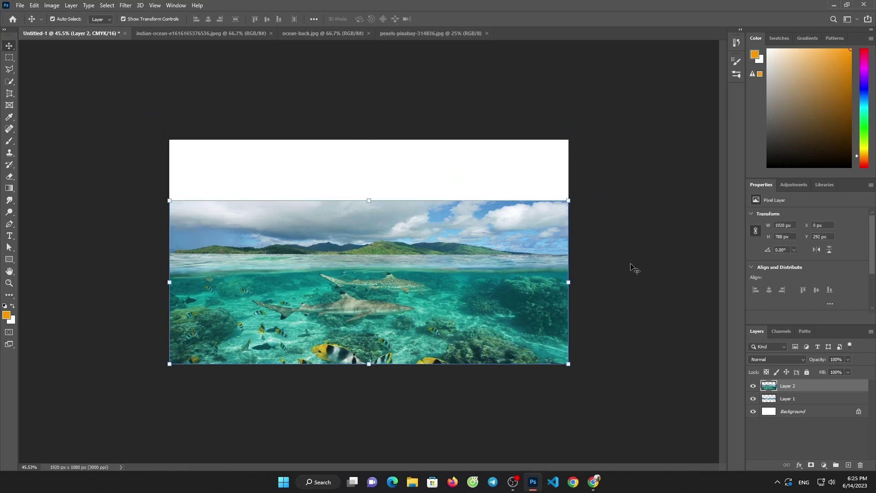
{"action": "left_click_drag", "start_coordinate": [813, 386], "coordinate": [812, 402]}
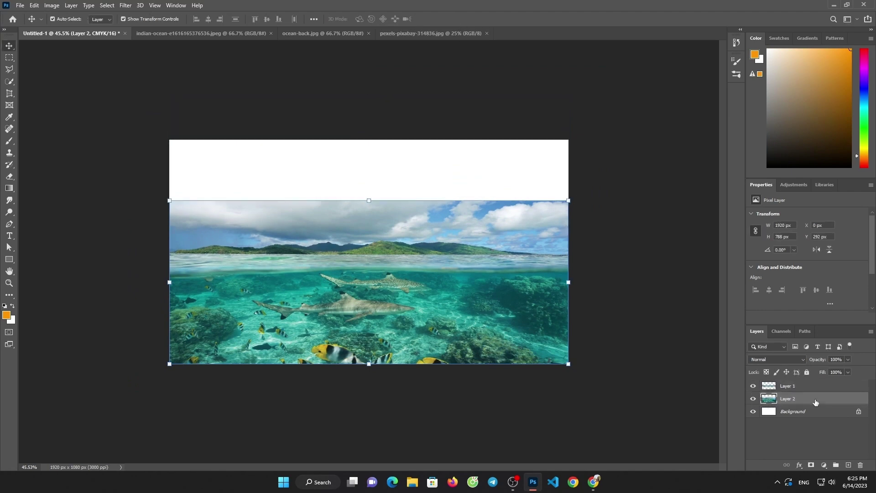
Erase the shark layer's cloudy sky with a 500 px eraser, then show indian-ocean
{"action": "left_click", "coordinate": [10, 176]}
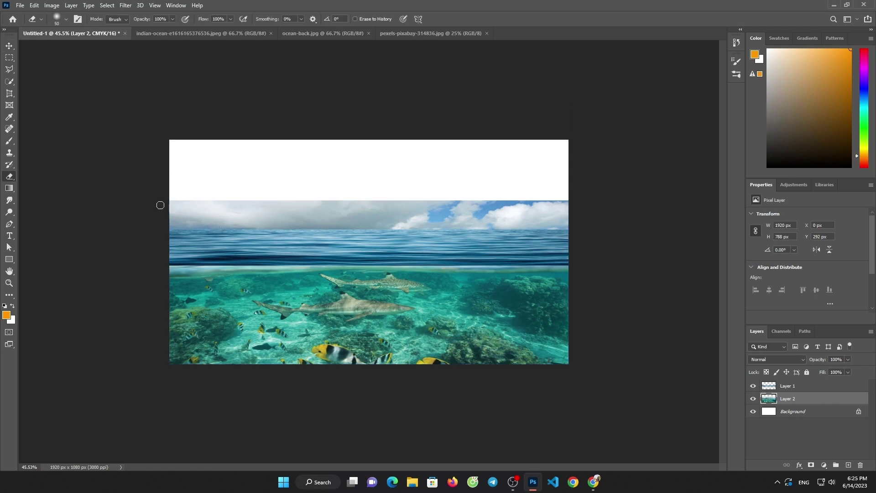
{"action": "key", "text": "bracketright"}
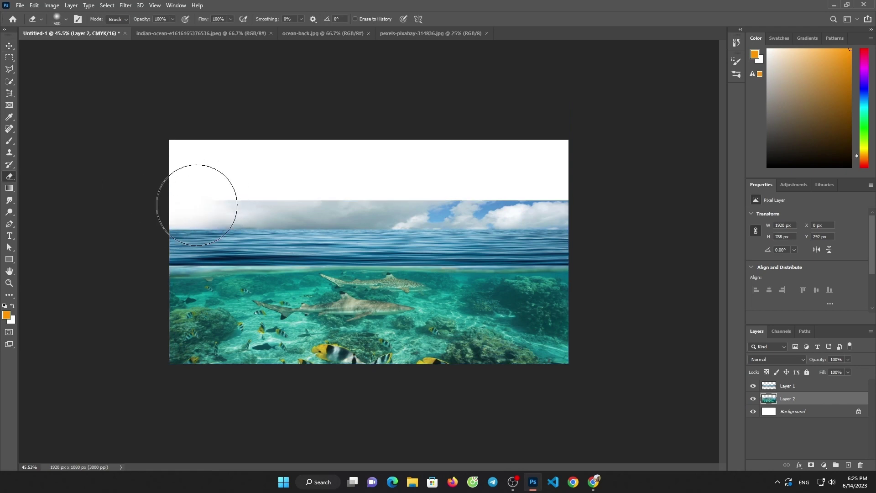
{"action": "mouse_move", "coordinate": [195, 195]}
{"action": "left_mouse_down"}
{"action": "mouse_move", "coordinate": [234, 209]}
{"action": "mouse_move", "coordinate": [605, 210]}
{"action": "left_mouse_up"}
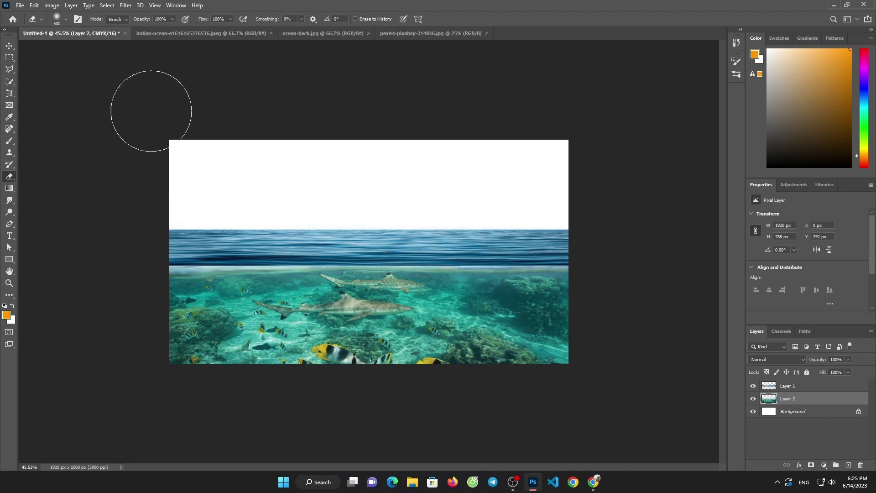
{"action": "left_click", "coordinate": [241, 35]}
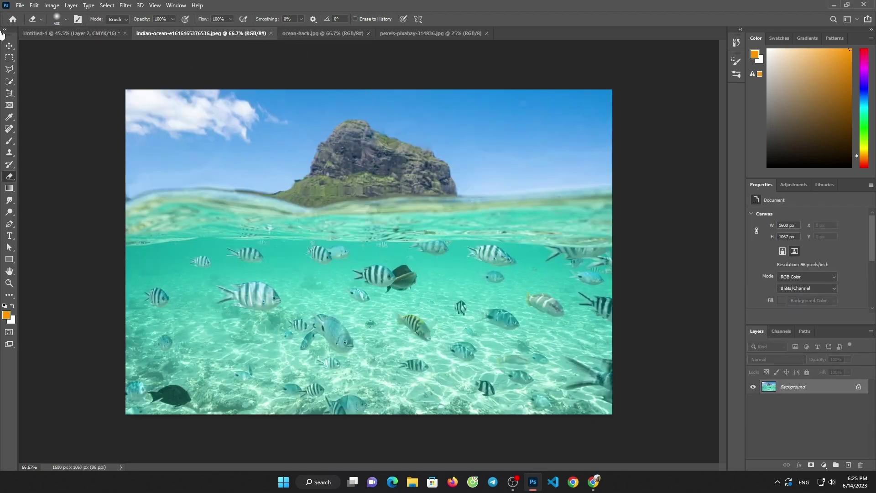
Drag the indian-ocean fish photo into the composite as Layer 3
{"action": "left_click", "coordinate": [14, 48]}
{"action": "mouse_move", "coordinate": [264, 192]}
{"action": "left_mouse_down"}
{"action": "mouse_move", "coordinate": [86, 45]}
{"action": "mouse_move", "coordinate": [358, 184]}
{"action": "mouse_move", "coordinate": [373, 247]}
{"action": "mouse_move", "coordinate": [370, 241]}
{"action": "left_mouse_up"}
{"action": "left_click", "coordinate": [426, 184]}
Stretch the fish layer to 1920 × 861 px and erase its sky and island
{"action": "key", "text": "ctrl+t"}
{"action": "left_click_drag", "start_coordinate": [502, 253], "coordinate": [568, 253]}
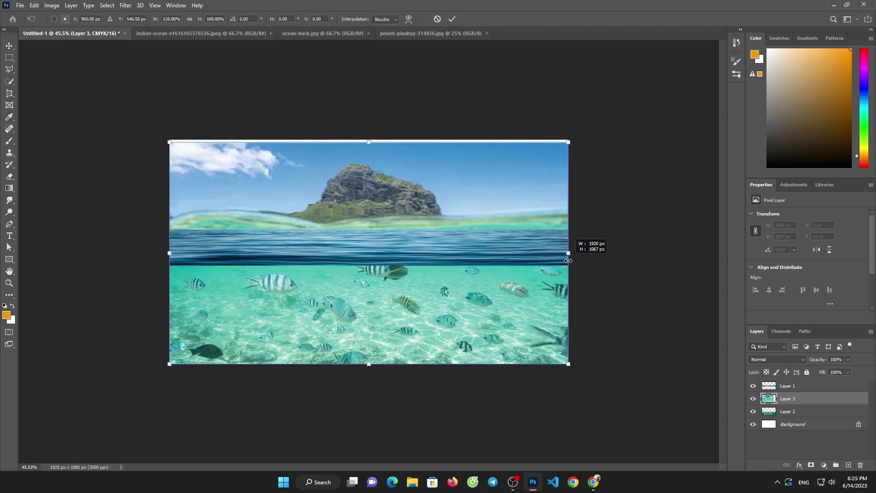
{"action": "left_click_drag", "start_coordinate": [370, 145], "coordinate": [369, 188]}
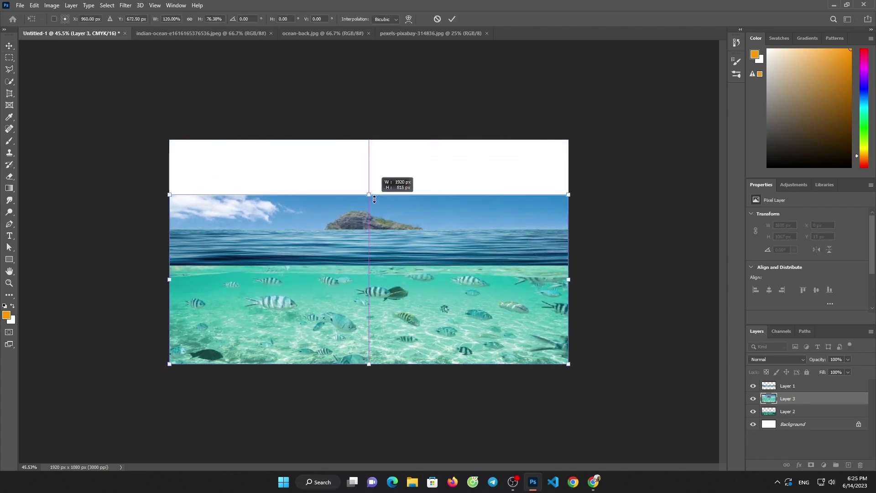
{"action": "left_click", "coordinate": [451, 19]}
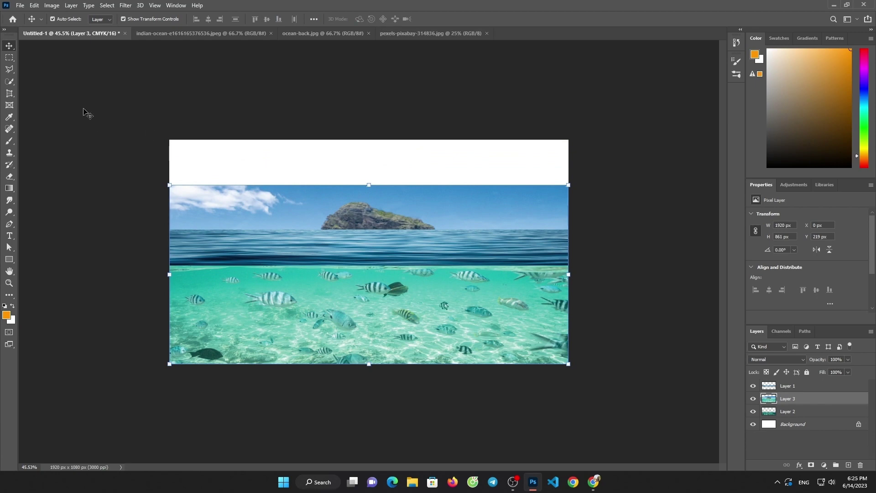
{"action": "left_click", "coordinate": [9, 175]}
{"action": "mouse_move", "coordinate": [133, 181]}
{"action": "left_mouse_down"}
{"action": "mouse_move", "coordinate": [196, 186]}
{"action": "mouse_move", "coordinate": [157, 196]}
{"action": "mouse_move", "coordinate": [181, 202]}
{"action": "mouse_move", "coordinate": [532, 196]}
{"action": "mouse_move", "coordinate": [509, 207]}
{"action": "mouse_move", "coordinate": [618, 204]}
{"action": "left_mouse_up"}
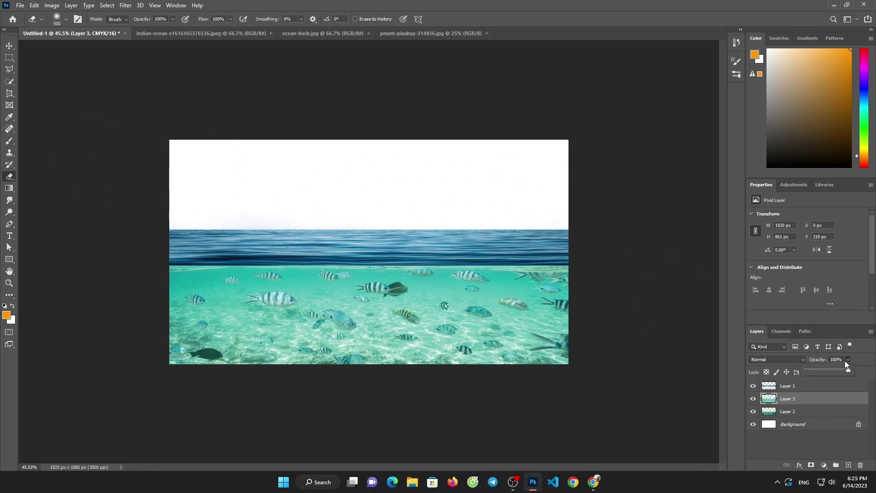
Lower the fish layer's opacity and set the sea-surface Layer 1 to 64%
{"action": "left_click_drag", "start_coordinate": [839, 371], "coordinate": [822, 370]}
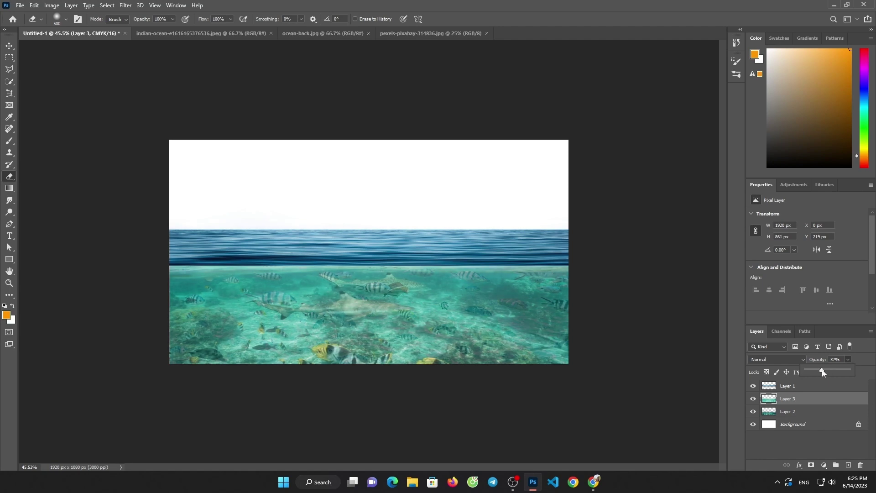
{"action": "left_click", "coordinate": [818, 390]}
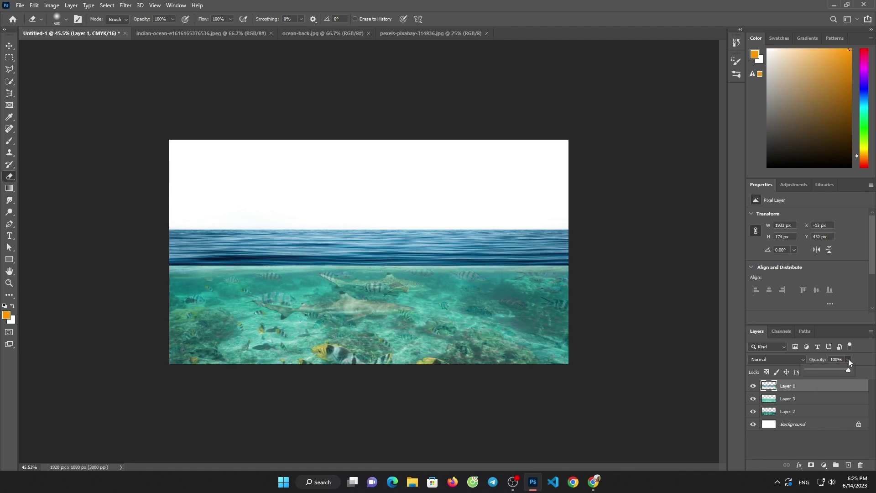
{"action": "left_click_drag", "start_coordinate": [835, 371], "coordinate": [830, 371]}
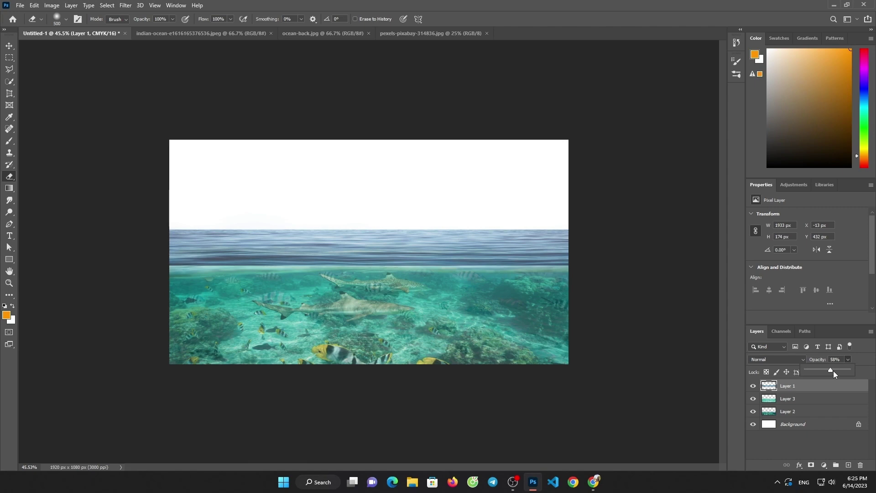
{"action": "left_click", "coordinate": [833, 371]}
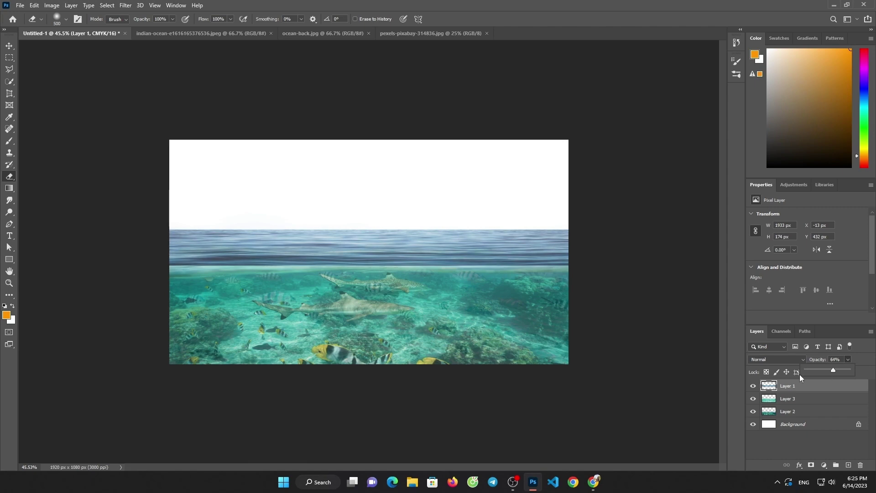
Move the sea-surface band down 44 px and zoom in
{"action": "left_click", "coordinate": [6, 48]}
{"action": "left_click_drag", "start_coordinate": [357, 245], "coordinate": [357, 255]}
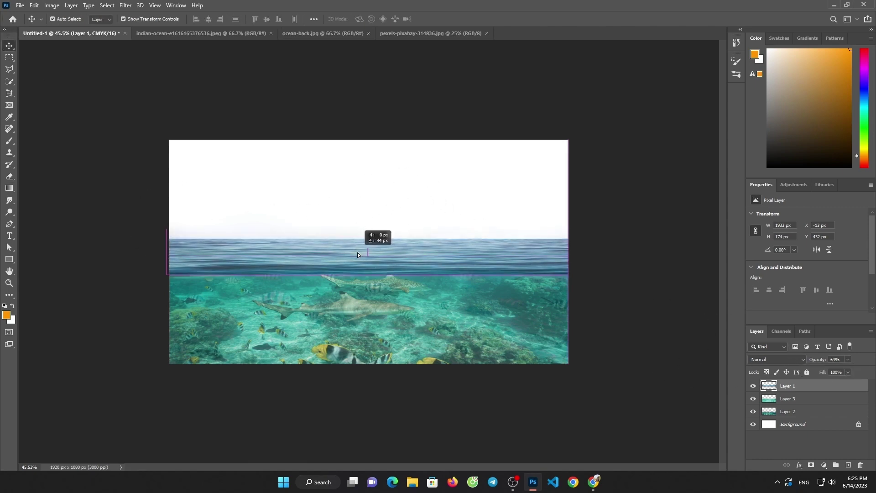
{"action": "left_click", "coordinate": [647, 275]}
{"action": "key", "text": "ctrl+plus"}
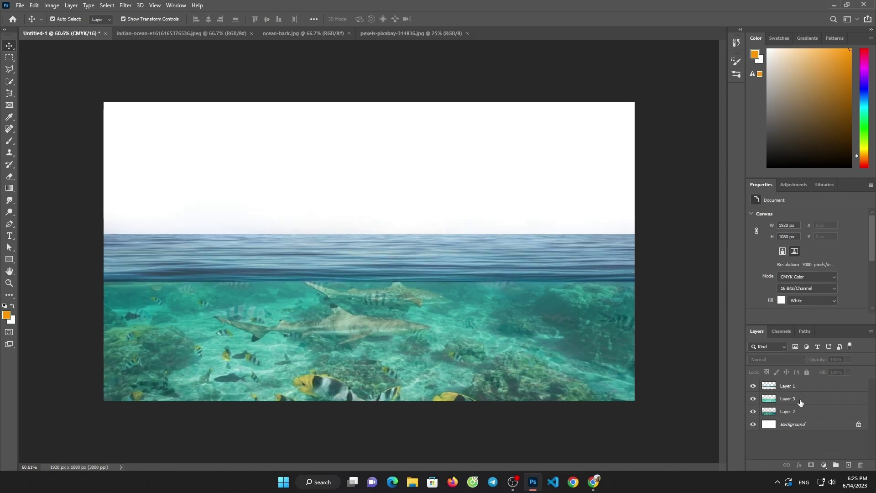
Erase the dark waterline along Layer 1's lower edge with a 175 px eraser
{"action": "left_click", "coordinate": [796, 387]}
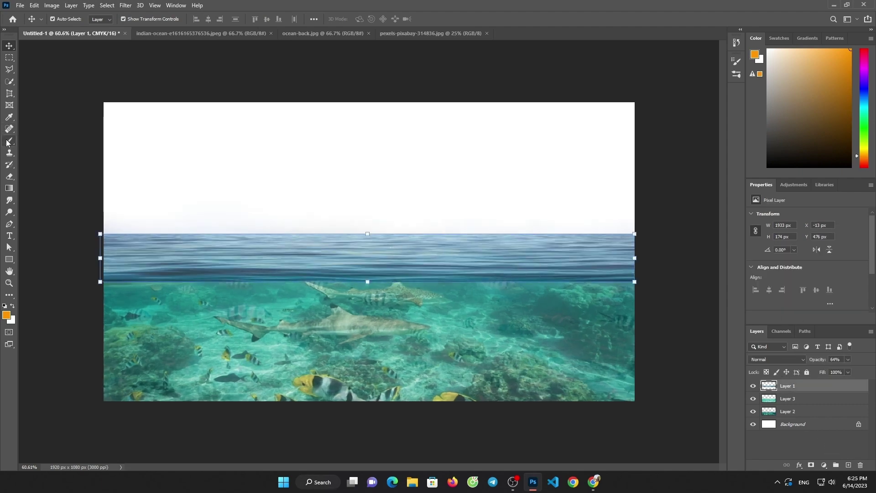
{"action": "left_click", "coordinate": [9, 176]}
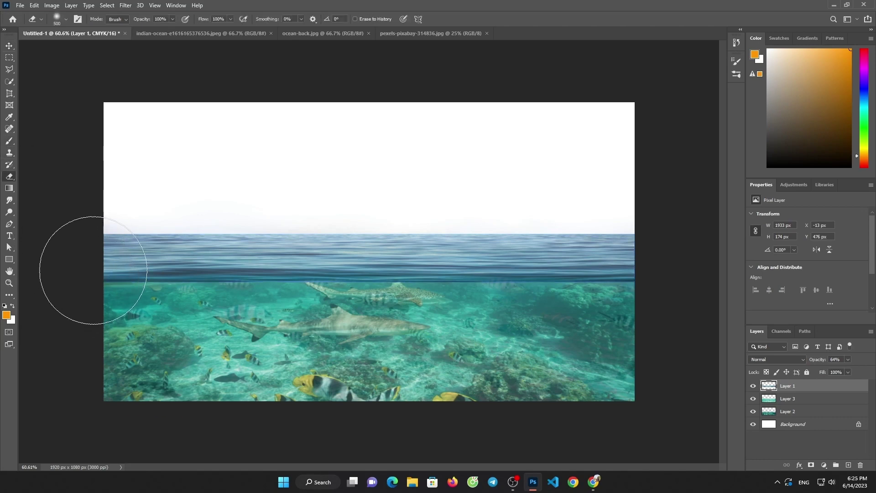
{"action": "key", "text": "bracketleft"}
{"action": "key", "text": "bracketleft"}
{"action": "key", "text": "bracketleft"}
{"action": "left_click_drag", "start_coordinate": [107, 291], "coordinate": [299, 296]}
{"action": "left_click_drag", "start_coordinate": [352, 300], "coordinate": [657, 292]}
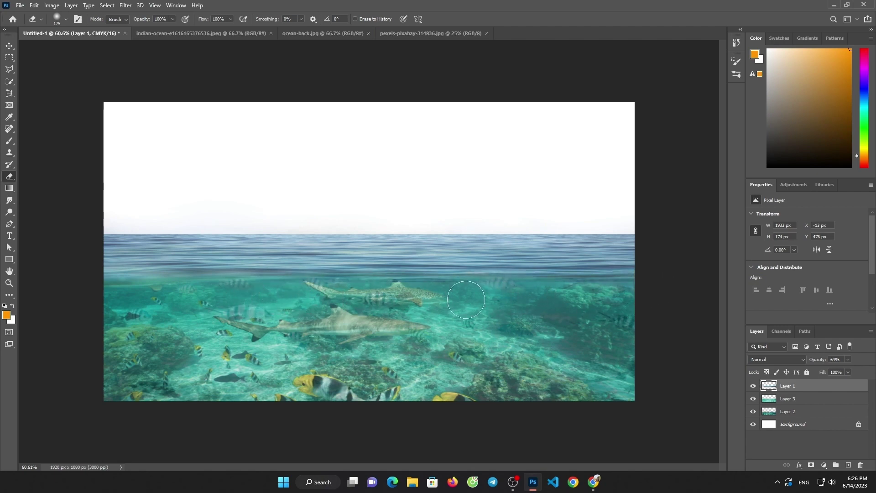
{"action": "left_click_drag", "start_coordinate": [297, 294], "coordinate": [71, 292]}
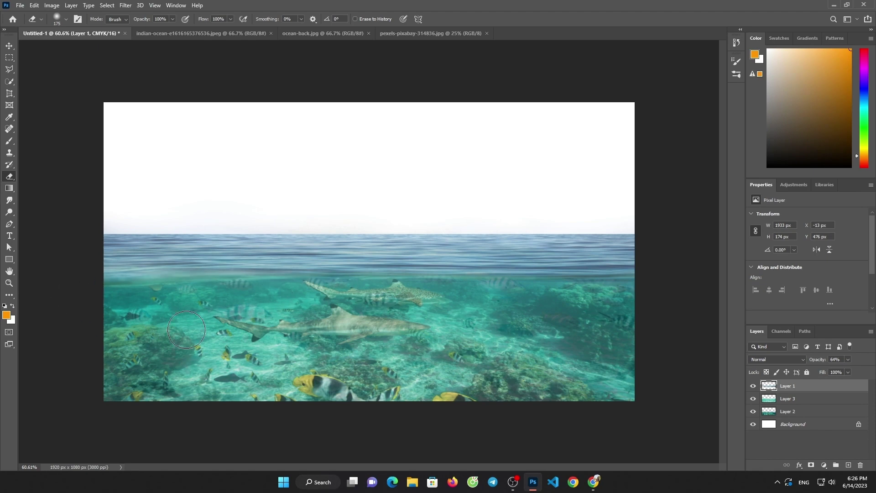
Close the indian-ocean fish photo
{"action": "scroll", "coordinate": [186, 330], "scroll_direction": "down", "scroll_amount": 3}
{"action": "scroll", "coordinate": [219, 319], "scroll_direction": "up", "scroll_amount": 2}
{"action": "scroll", "coordinate": [255, 313], "scroll_direction": "up", "scroll_amount": 1}
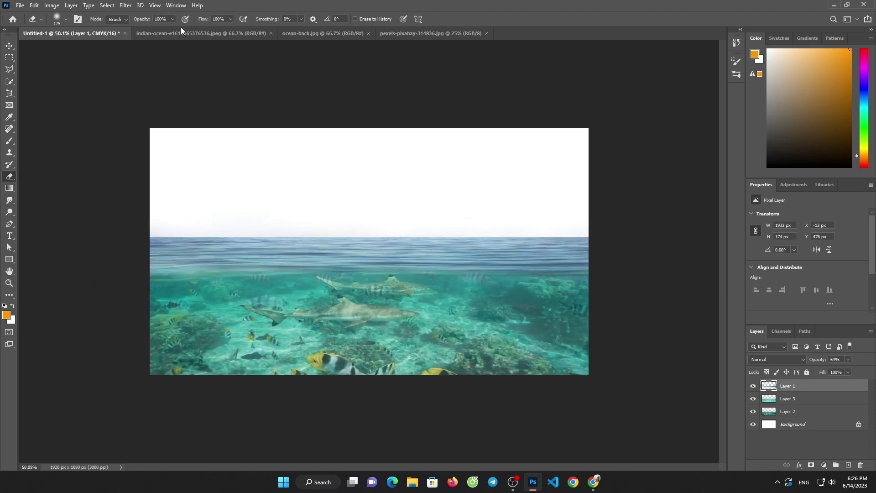
{"action": "left_click", "coordinate": [257, 33]}
{"action": "left_click", "coordinate": [271, 33]}
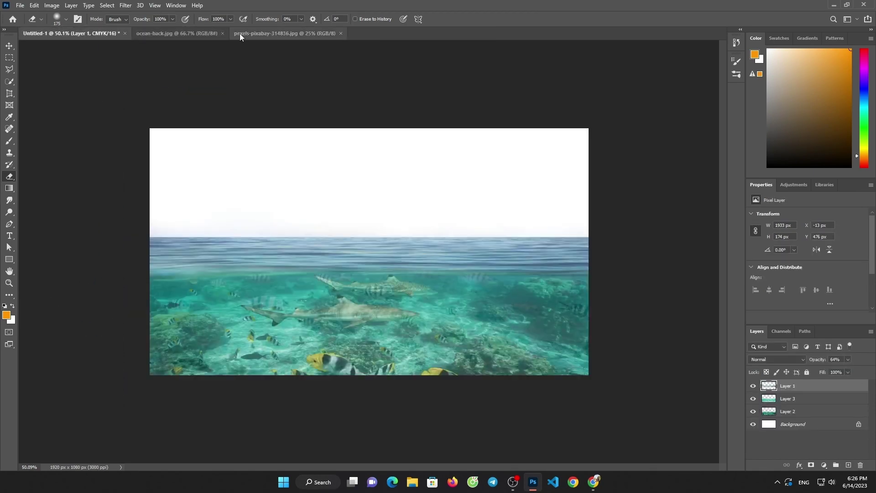
Copy the pexels-pixabay mountain lake photo into the composite as Layer 4
{"action": "left_click", "coordinate": [201, 32]}
{"action": "left_click", "coordinate": [278, 34]}
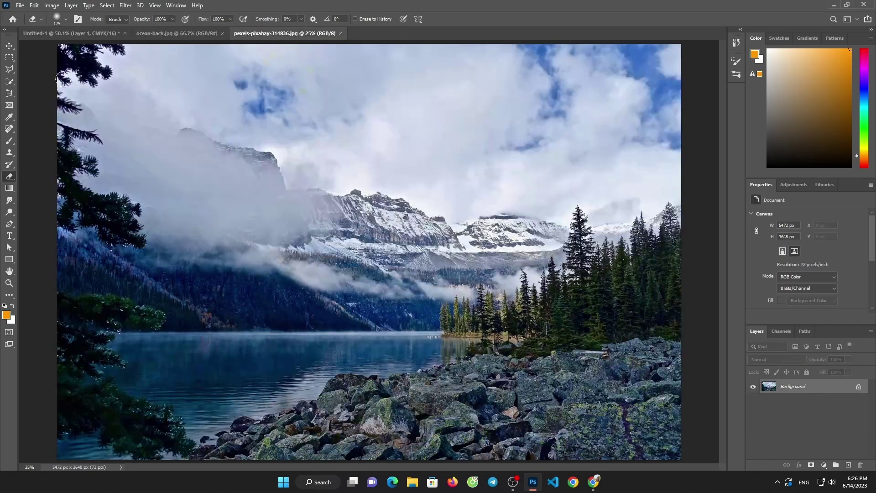
{"action": "left_click", "coordinate": [10, 47]}
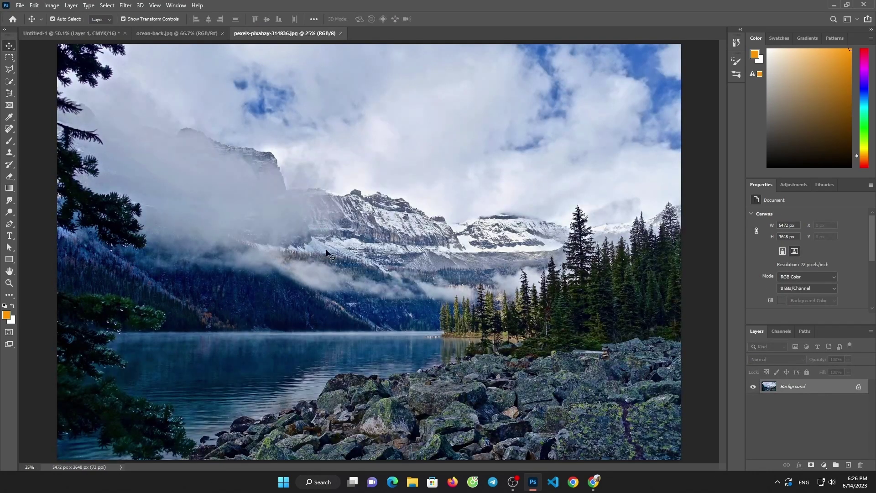
{"action": "left_click", "coordinate": [68, 34]}
{"action": "left_click_drag", "start_coordinate": [324, 169], "coordinate": [346, 196]}
{"action": "left_click", "coordinate": [424, 184]}
Resize the mountain layer to 1933 × 1288 px
{"action": "scroll", "coordinate": [345, 196], "scroll_direction": "down", "scroll_amount": 4}
{"action": "key", "text": "ctrl+t"}
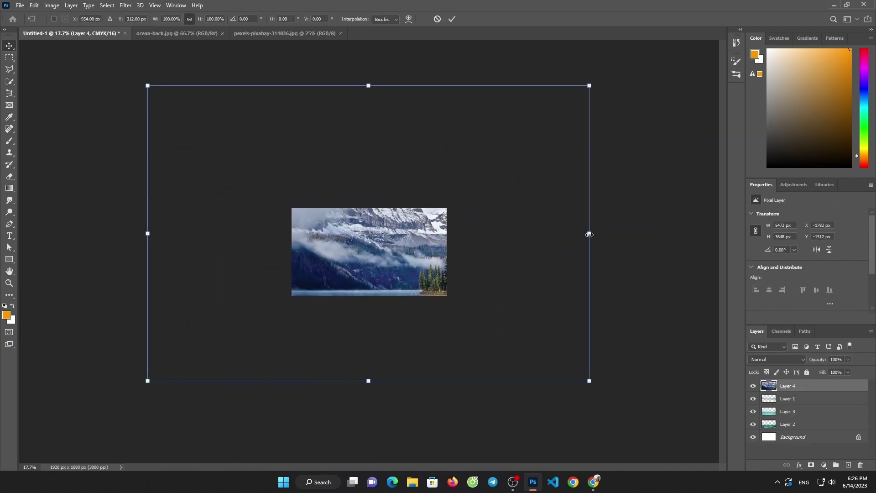
{"action": "left_click_drag", "start_coordinate": [590, 232], "coordinate": [446, 225]}
{"action": "left_click_drag", "start_coordinate": [145, 223], "coordinate": [294, 242]}
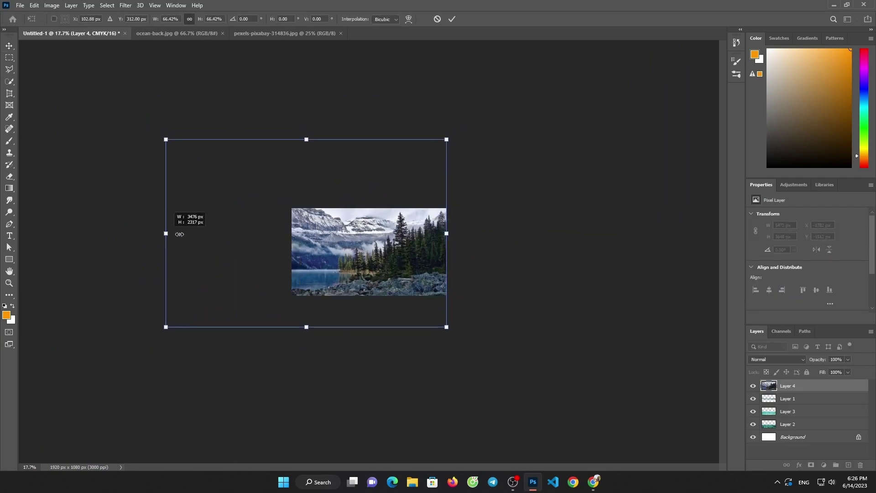
{"action": "left_click", "coordinate": [452, 18]}
{"action": "left_click", "coordinate": [551, 178]}
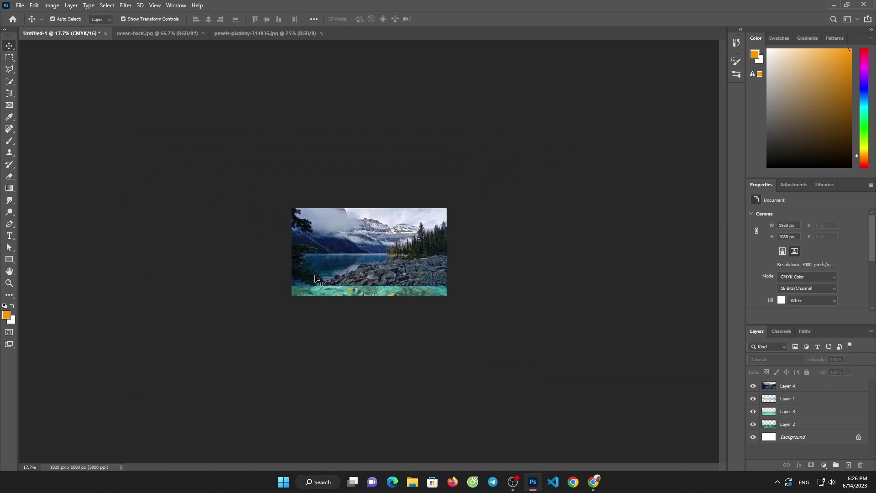
Place the mountain layer beneath the water layers, raised above the waterline, and select Layer 1
{"action": "scroll", "coordinate": [310, 274], "scroll_direction": "up", "scroll_amount": 5}
{"action": "left_click", "coordinate": [385, 265]}
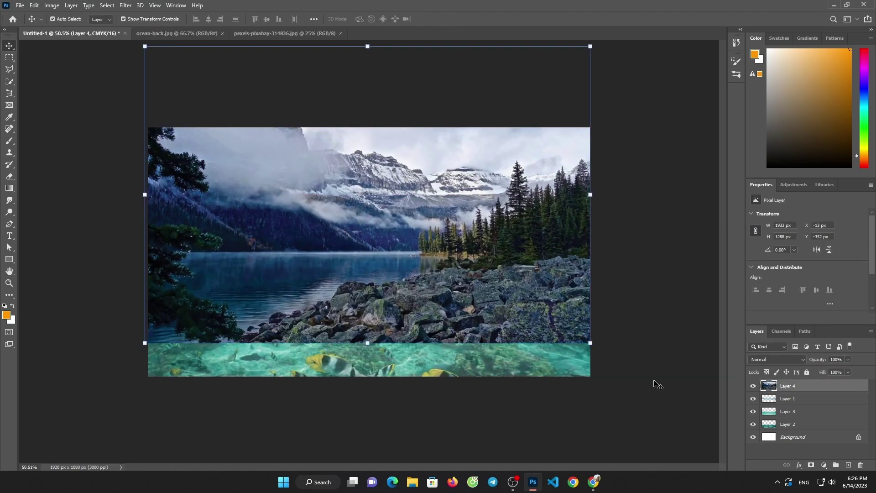
{"action": "left_click_drag", "start_coordinate": [817, 393], "coordinate": [808, 430]}
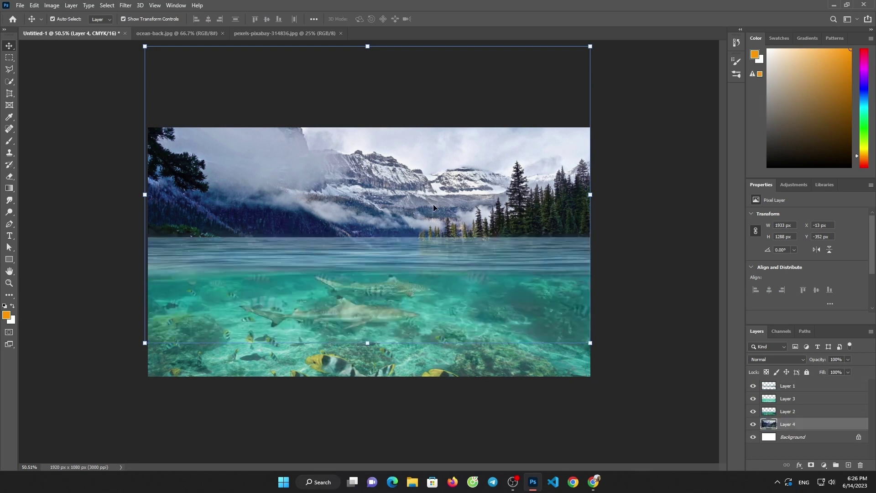
{"action": "mouse_move", "coordinate": [433, 203]}
{"action": "left_mouse_down"}
{"action": "mouse_move", "coordinate": [434, 169]}
{"action": "mouse_move", "coordinate": [435, 187]}
{"action": "left_mouse_up"}
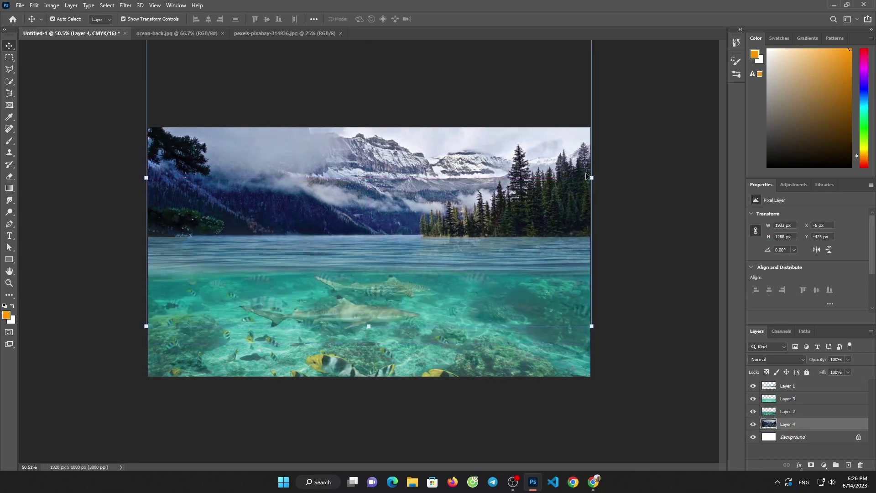
{"action": "left_click", "coordinate": [643, 181]}
{"action": "left_click", "coordinate": [797, 391]}
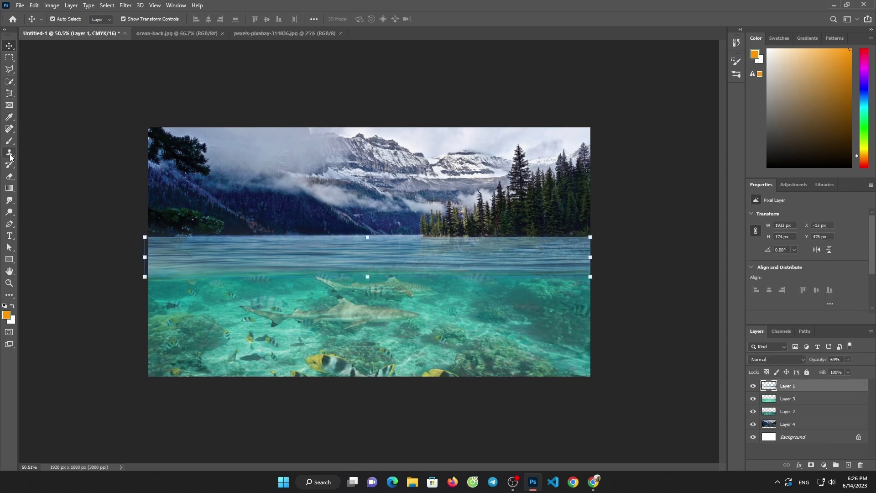
Erase Layer 1's hazy edge to reveal the forested shoreline, then show ocean-back
{"action": "left_click", "coordinate": [9, 177]}
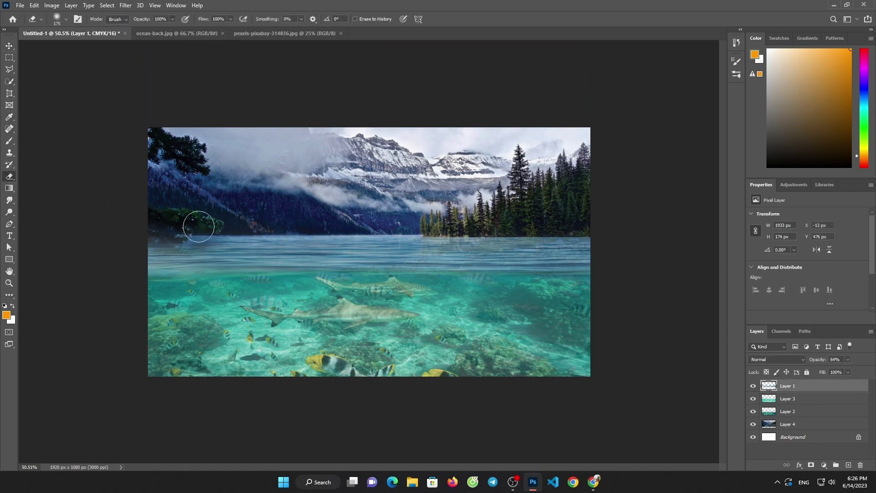
{"action": "mouse_move", "coordinate": [199, 227]}
{"action": "left_mouse_down"}
{"action": "mouse_move", "coordinate": [401, 229]}
{"action": "mouse_move", "coordinate": [461, 219]}
{"action": "mouse_move", "coordinate": [558, 251]}
{"action": "mouse_move", "coordinate": [450, 235]}
{"action": "mouse_move", "coordinate": [176, 220]}
{"action": "mouse_move", "coordinate": [103, 229]}
{"action": "left_mouse_up"}
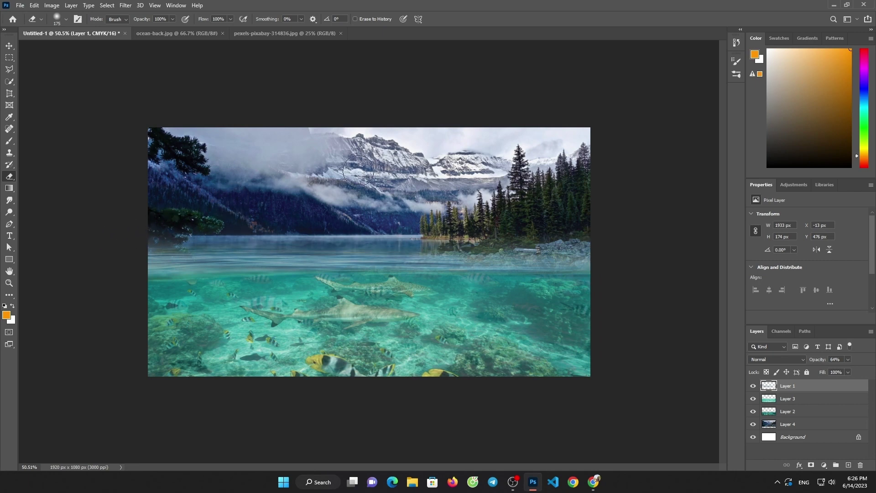
{"action": "left_click", "coordinate": [200, 34]}
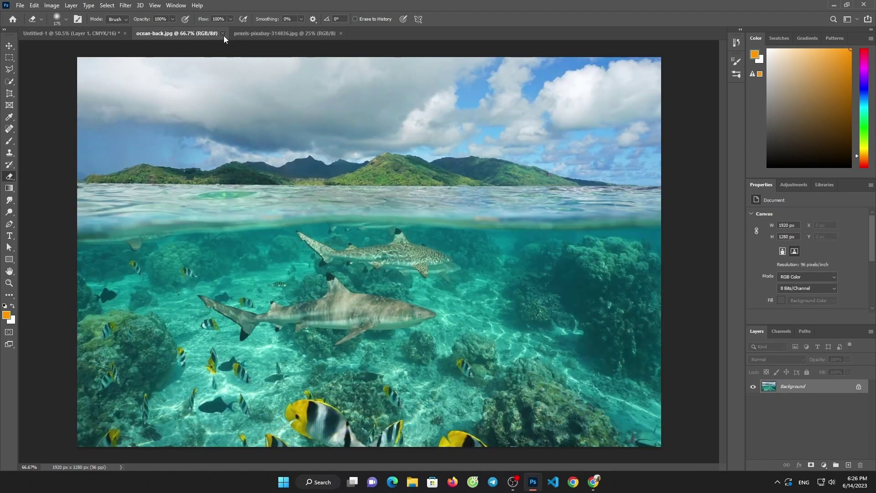
Close ocean-back and pexels-pixabay, then open 87.jpg from DATA (D:)\picture design
{"action": "left_click", "coordinate": [223, 34]}
{"action": "left_click", "coordinate": [20, 5]}
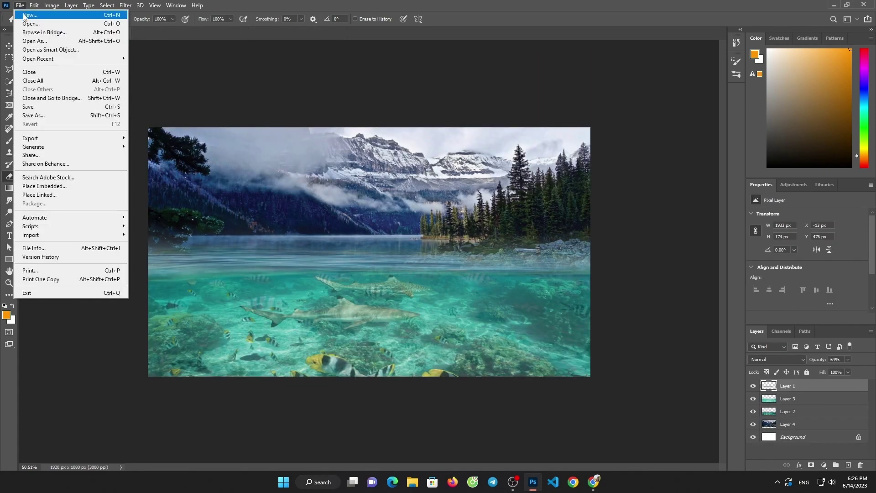
{"action": "left_click", "coordinate": [28, 24]}
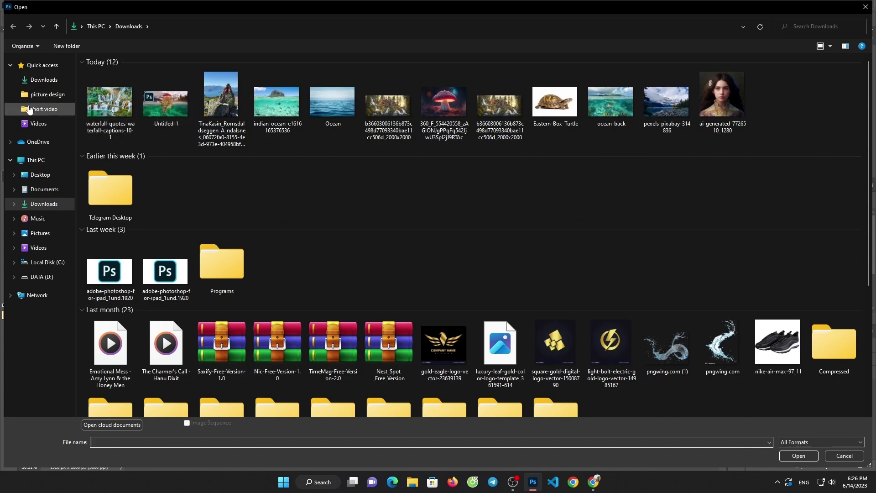
{"action": "left_click", "coordinate": [44, 109]}
{"action": "left_click", "coordinate": [47, 94]}
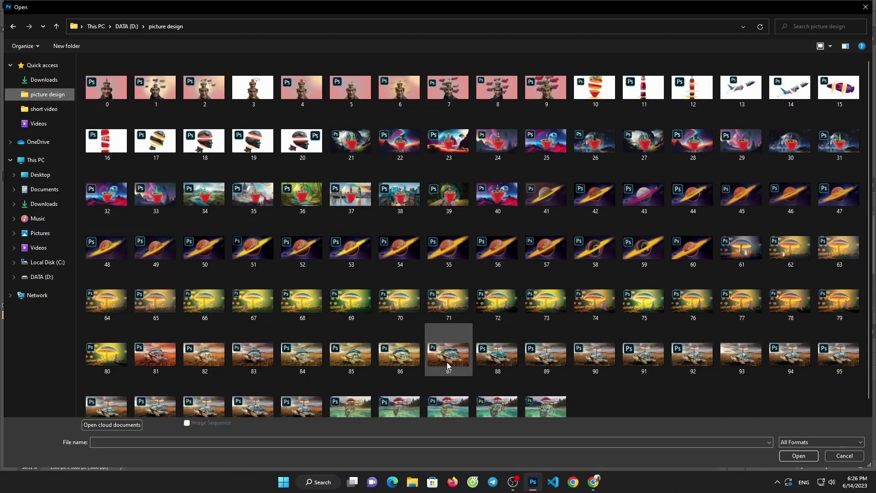
{"action": "double_click", "coordinate": [447, 362]}
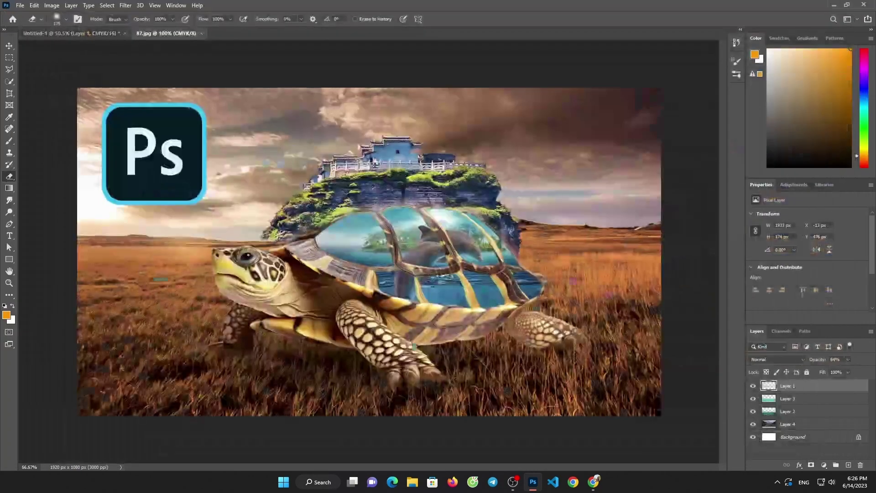
Quick-select the turtle and rock island in image 87, adding the shell and trimming above the roof
{"action": "left_click", "coordinate": [9, 81]}
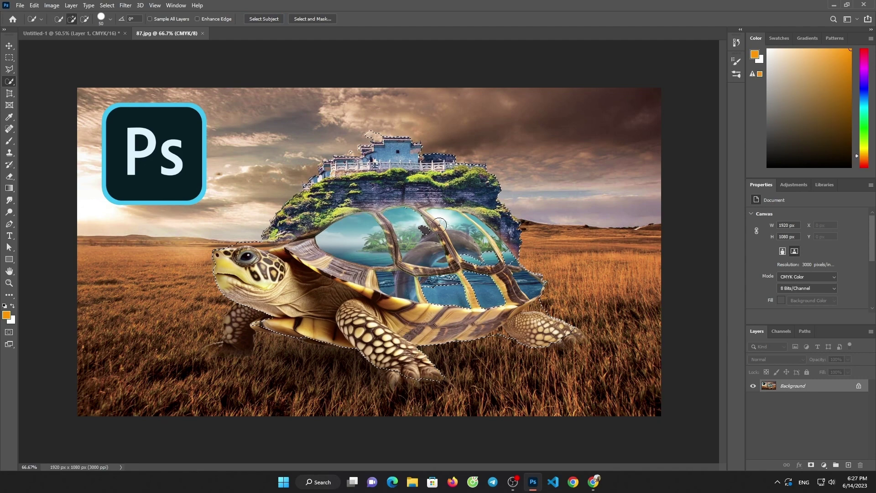
{"action": "left_click", "coordinate": [422, 233]}
{"action": "left_click_drag", "start_coordinate": [466, 249], "coordinate": [451, 300]}
{"action": "left_click", "coordinate": [84, 19]}
{"action": "left_click_drag", "start_coordinate": [361, 127], "coordinate": [368, 124]}
Drag the turtle into Untitled-1 as Layer 5, scale it to about 75%, and set it in the lake
{"action": "key", "text": "v"}
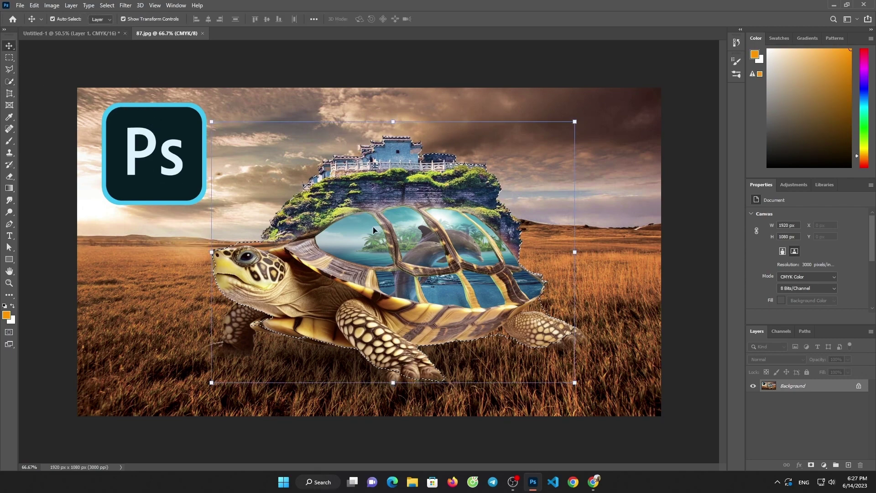
{"action": "mouse_move", "coordinate": [369, 229]}
{"action": "left_mouse_down"}
{"action": "mouse_move", "coordinate": [104, 36]}
{"action": "mouse_move", "coordinate": [405, 225]}
{"action": "left_mouse_up"}
{"action": "left_click_drag", "start_coordinate": [410, 145], "coordinate": [409, 195]}
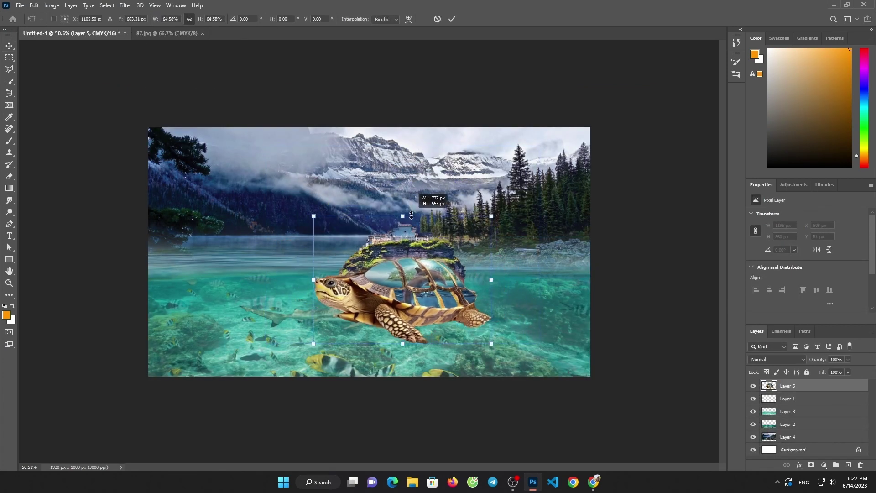
{"action": "mouse_move", "coordinate": [403, 255]}
{"action": "left_mouse_down"}
{"action": "mouse_move", "coordinate": [382, 222]}
{"action": "mouse_move", "coordinate": [359, 245]}
{"action": "left_mouse_up"}
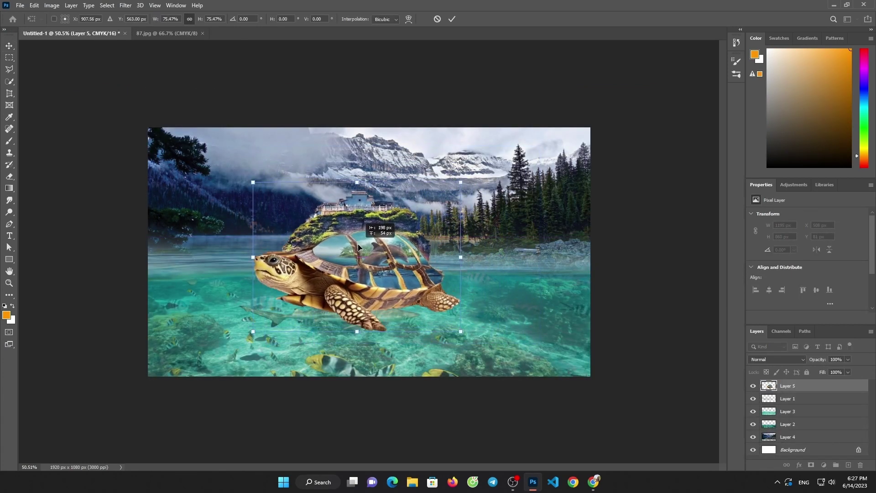
{"action": "left_click", "coordinate": [453, 23]}
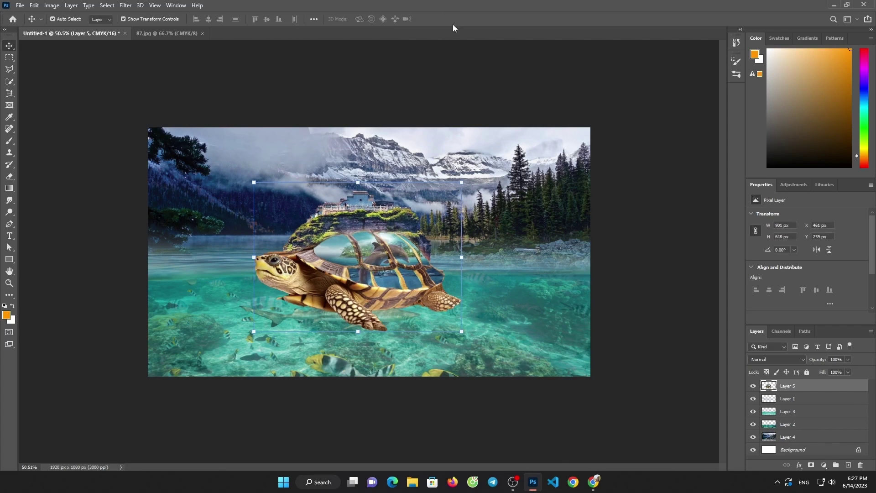
{"action": "left_click", "coordinate": [5, 142]}
Erase the turtle's lower neck and front flipper, and nudge the turtle slightly right
{"action": "left_click", "coordinate": [6, 178]}
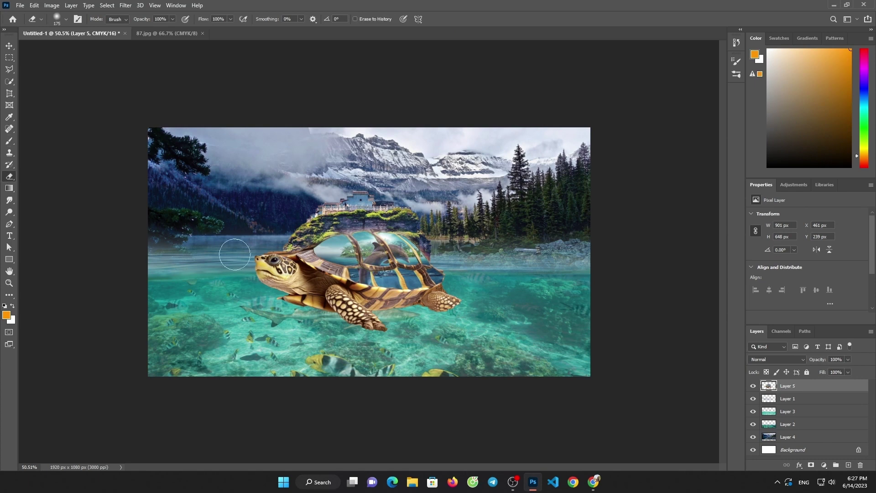
{"action": "mouse_move", "coordinate": [249, 282]}
{"action": "left_mouse_down"}
{"action": "mouse_move", "coordinate": [333, 306]}
{"action": "mouse_move", "coordinate": [401, 310]}
{"action": "mouse_move", "coordinate": [437, 299]}
{"action": "mouse_move", "coordinate": [408, 312]}
{"action": "mouse_move", "coordinate": [450, 308]}
{"action": "mouse_move", "coordinate": [373, 305]}
{"action": "left_mouse_up"}
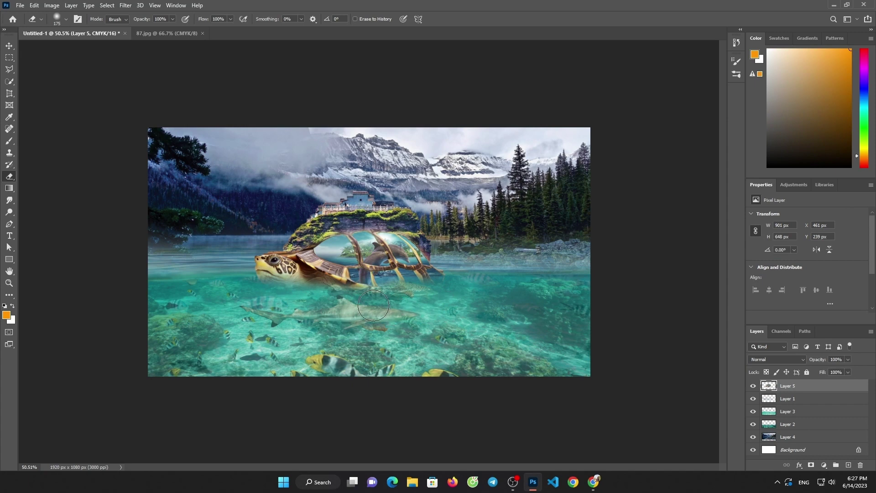
{"action": "left_click", "coordinate": [10, 47]}
{"action": "left_click_drag", "start_coordinate": [355, 223], "coordinate": [363, 223]}
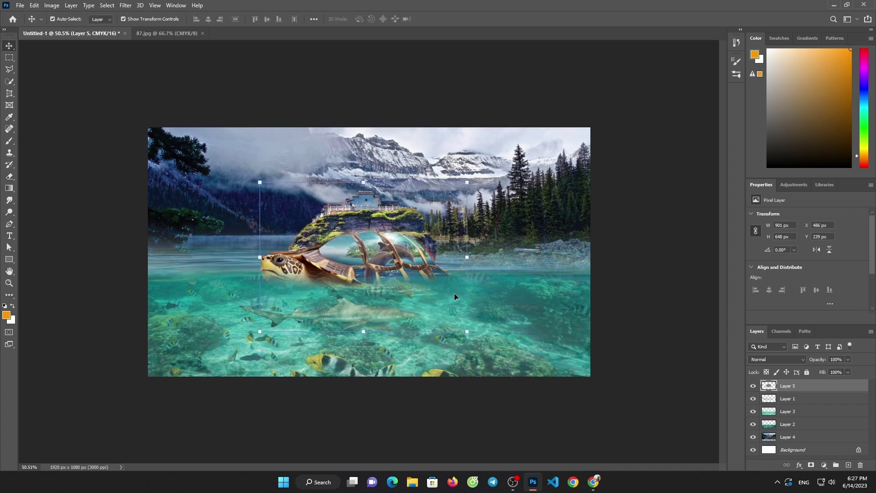
{"action": "left_click", "coordinate": [611, 289]}
Erase more of the turtle's underside on Layer 5 so it sinks into the water
{"action": "left_click", "coordinate": [10, 176]}
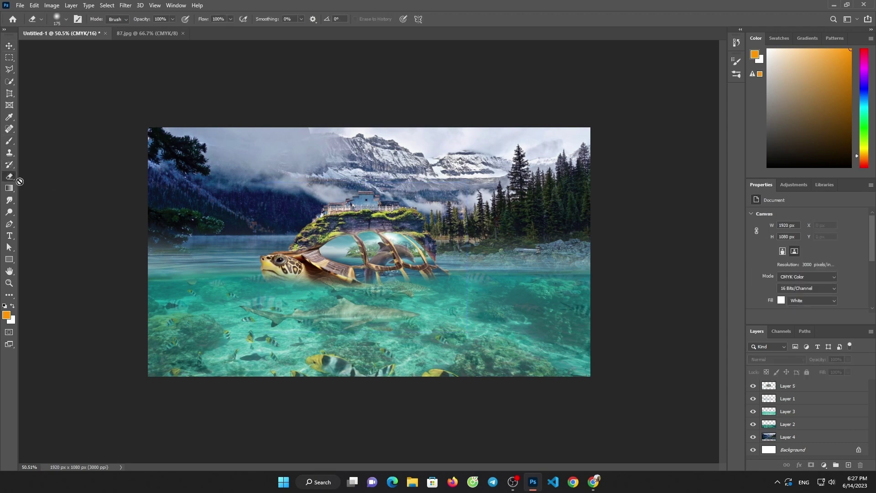
{"action": "left_click", "coordinate": [804, 385]}
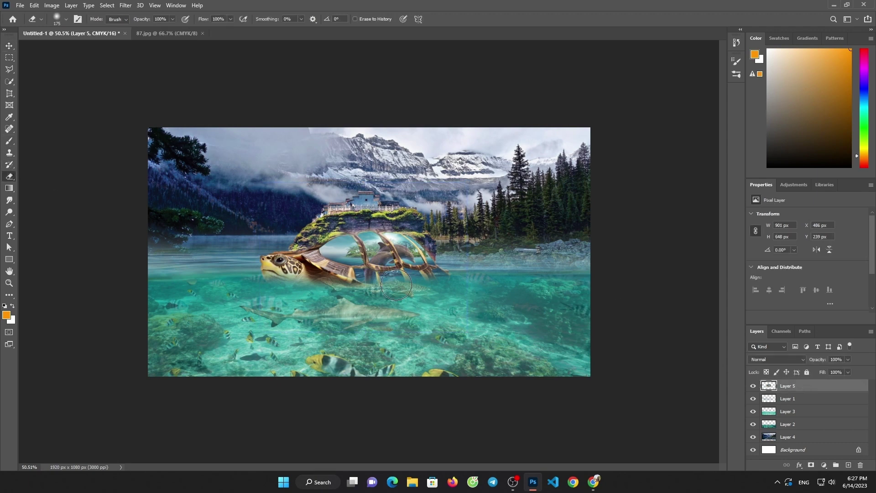
{"action": "left_click_drag", "start_coordinate": [449, 295], "coordinate": [292, 279]}
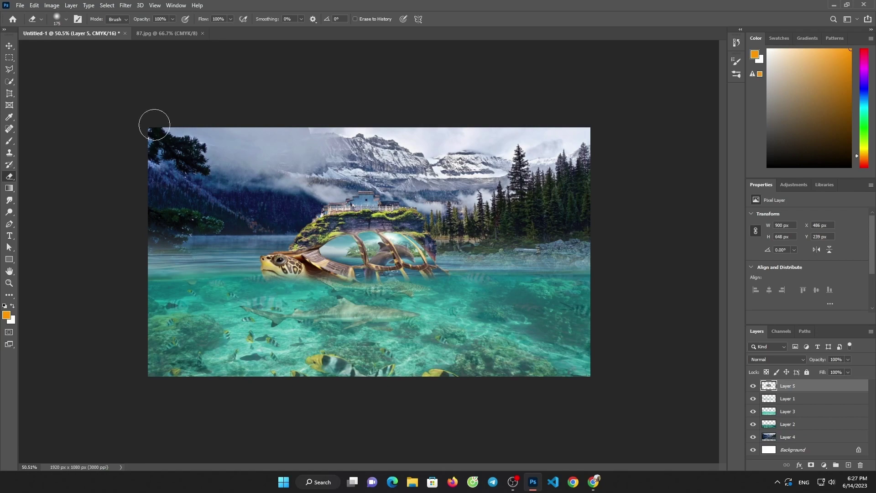
Close 87.jpg and open the 360_F_554420558 mushroom image from Downloads
{"action": "left_click", "coordinate": [195, 36]}
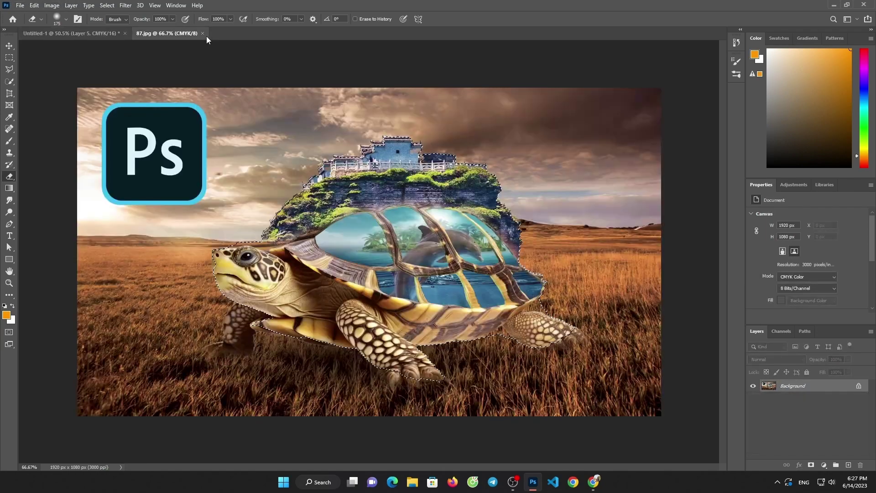
{"action": "left_click", "coordinate": [19, 5]}
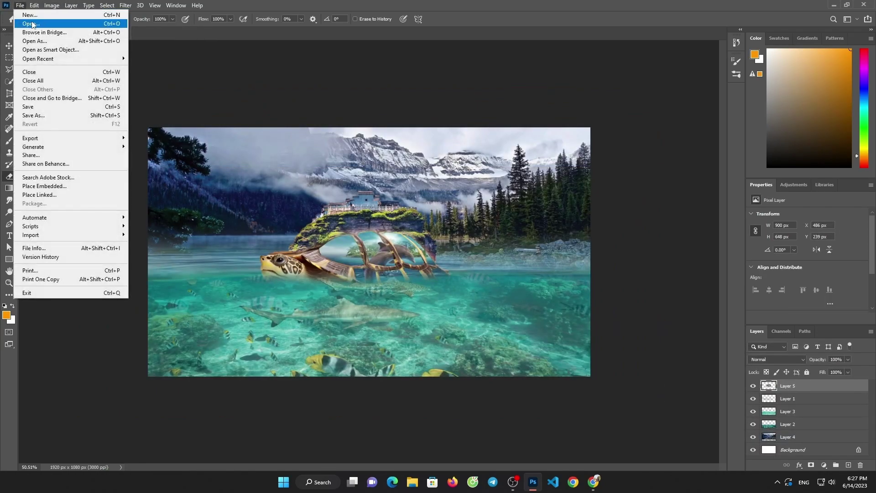
{"action": "left_click", "coordinate": [30, 25]}
{"action": "left_click", "coordinate": [51, 79]}
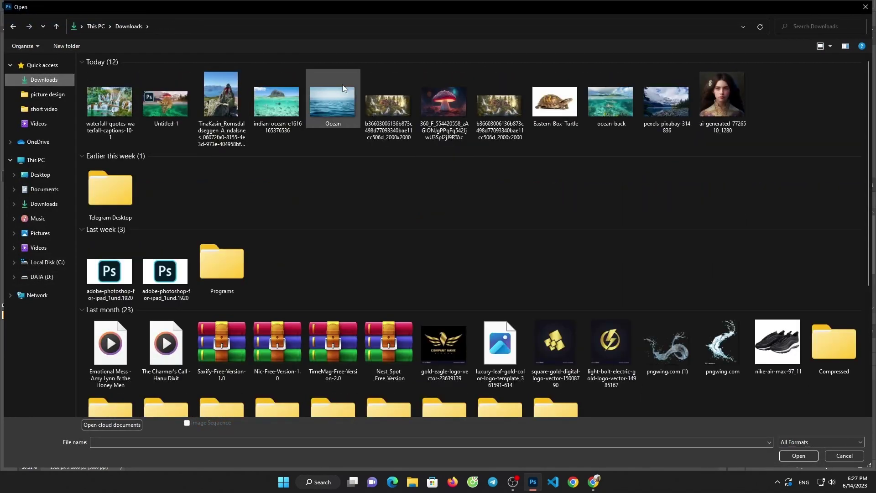
{"action": "double_click", "coordinate": [443, 98]}
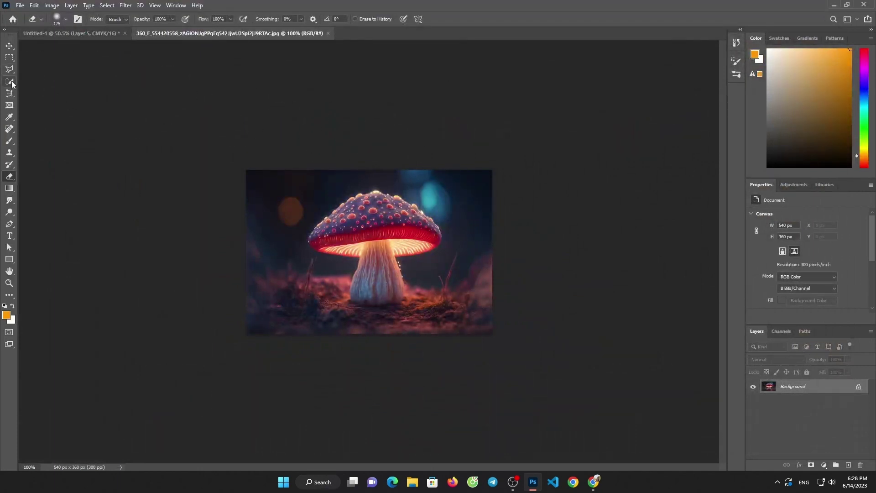
Select the mushroom with Select Subject and bring it into the composite as Layer 6
{"action": "left_click", "coordinate": [10, 81]}
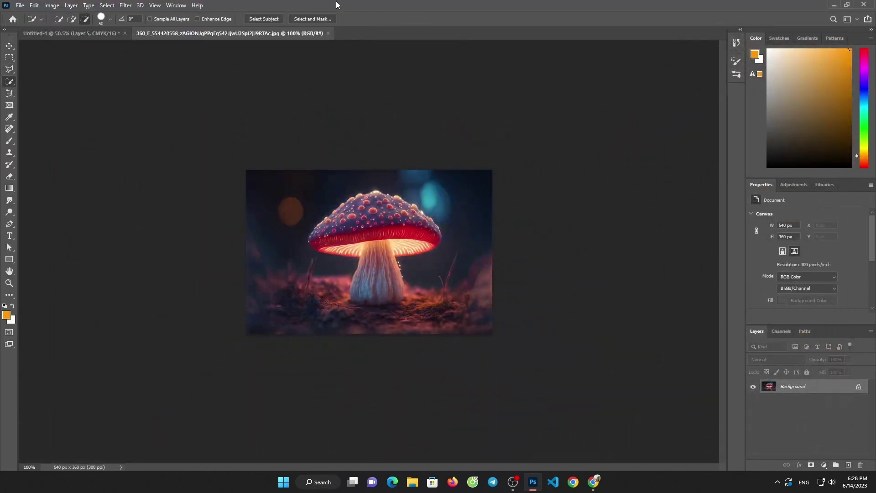
{"action": "left_click", "coordinate": [266, 14]}
{"action": "left_click", "coordinate": [9, 45]}
{"action": "key", "text": "ctrl+BackSpace"}
{"action": "key", "text": "ctrl+d"}
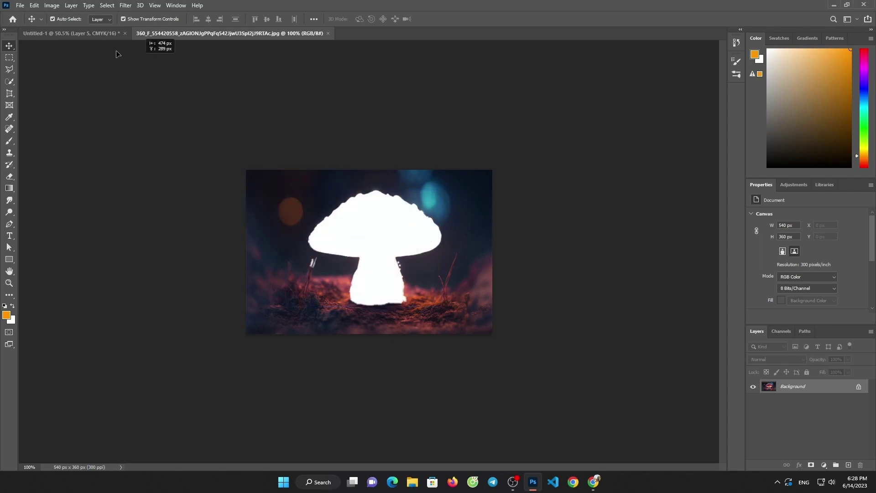
{"action": "left_click", "coordinate": [83, 35]}
Scale the mushroom up to 489 × 430 px and lower it onto the island
{"action": "left_click", "coordinate": [370, 167]}
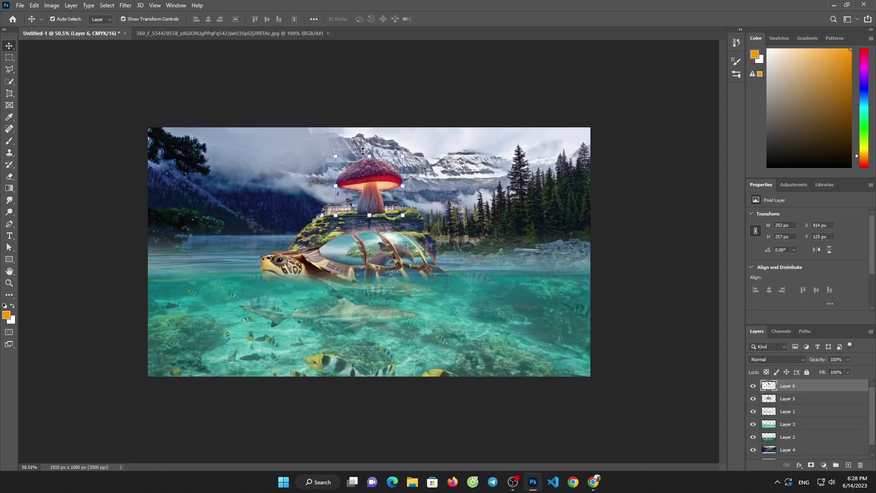
{"action": "mouse_move", "coordinate": [368, 152]}
{"action": "left_mouse_down"}
{"action": "mouse_move", "coordinate": [369, 112]}
{"action": "mouse_move", "coordinate": [376, 175]}
{"action": "left_mouse_up"}
{"action": "left_click", "coordinate": [452, 19]}
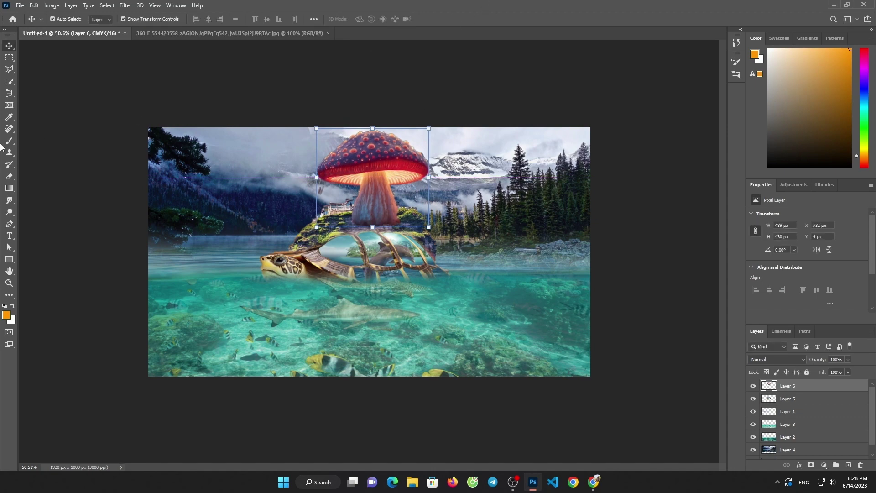
{"action": "left_click", "coordinate": [10, 176]}
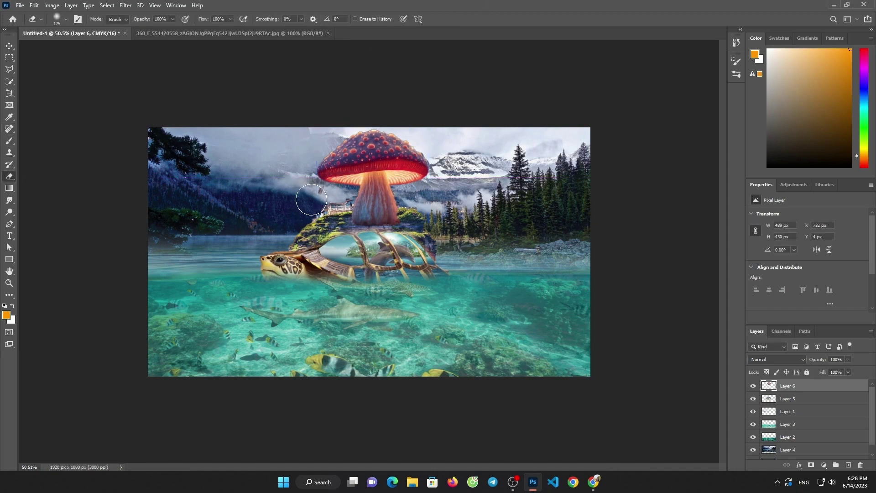
Erase the mushroom stem's base into the island top, then close the mushroom source tab
{"action": "mouse_move", "coordinate": [365, 226]}
{"action": "left_mouse_down"}
{"action": "mouse_move", "coordinate": [390, 231]}
{"action": "mouse_move", "coordinate": [382, 220]}
{"action": "left_mouse_up"}
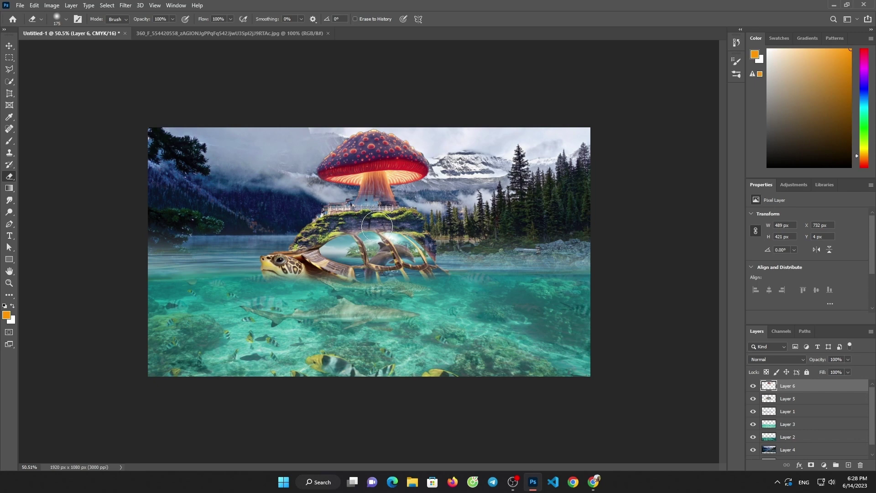
{"action": "left_click_drag", "start_coordinate": [377, 226], "coordinate": [388, 220]}
{"action": "left_click", "coordinate": [228, 33]}
{"action": "left_click", "coordinate": [328, 33]}
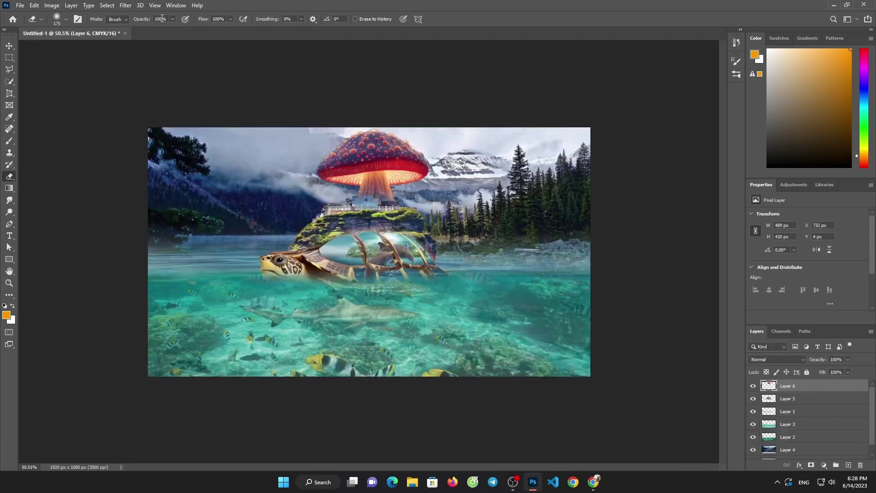
Open the rock cairn photo and the waterfall-quotes-waterfall-captions-10-1 image from Downloads together
{"action": "left_click", "coordinate": [20, 6]}
{"action": "left_click", "coordinate": [27, 25]}
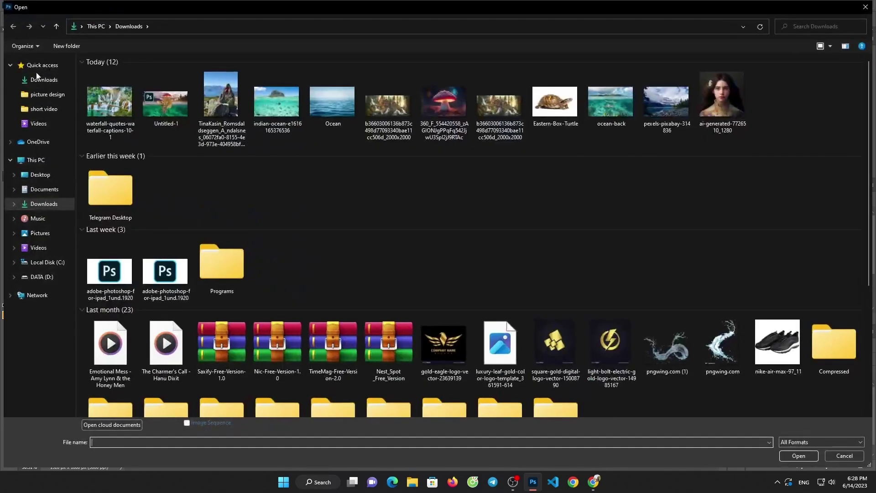
{"action": "left_click", "coordinate": [228, 109]}
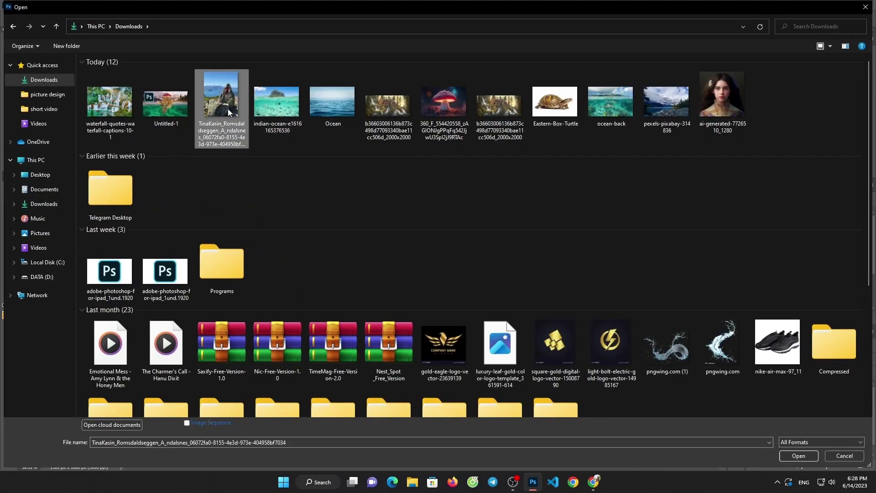
{"action": "left_click", "coordinate": [102, 118], "text": "ctrl"}
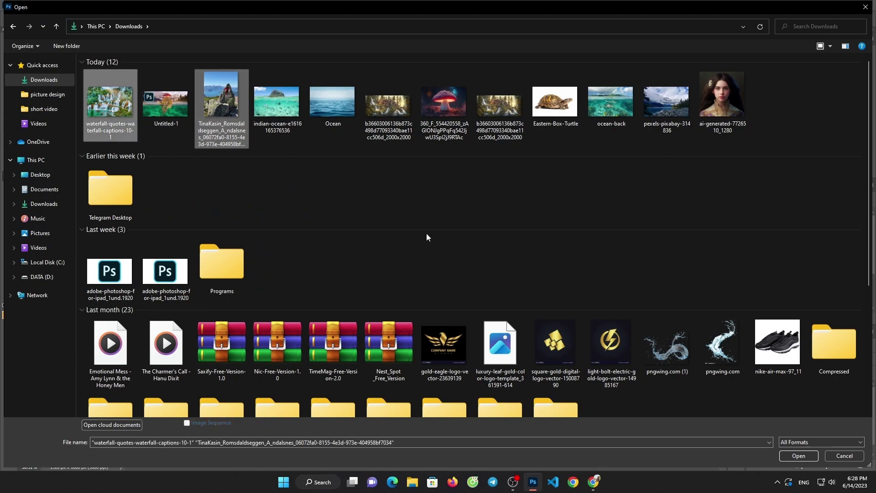
{"action": "left_click", "coordinate": [797, 455]}
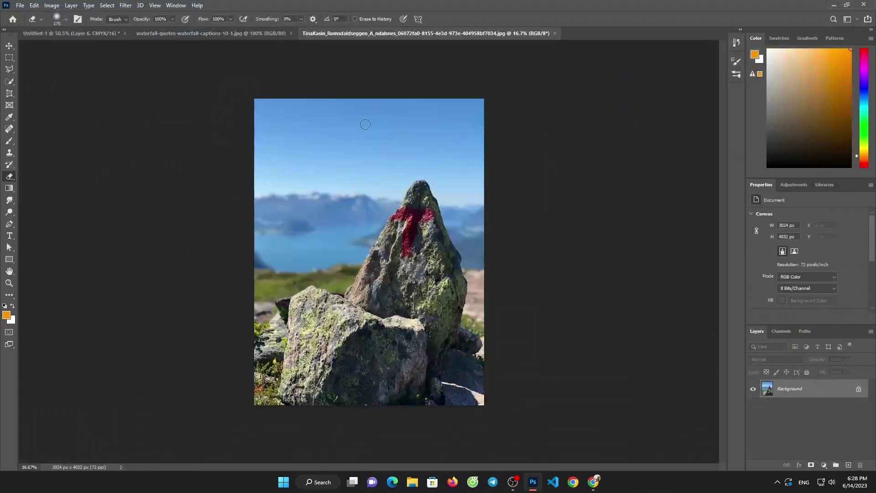
{"action": "left_click", "coordinate": [253, 32]}
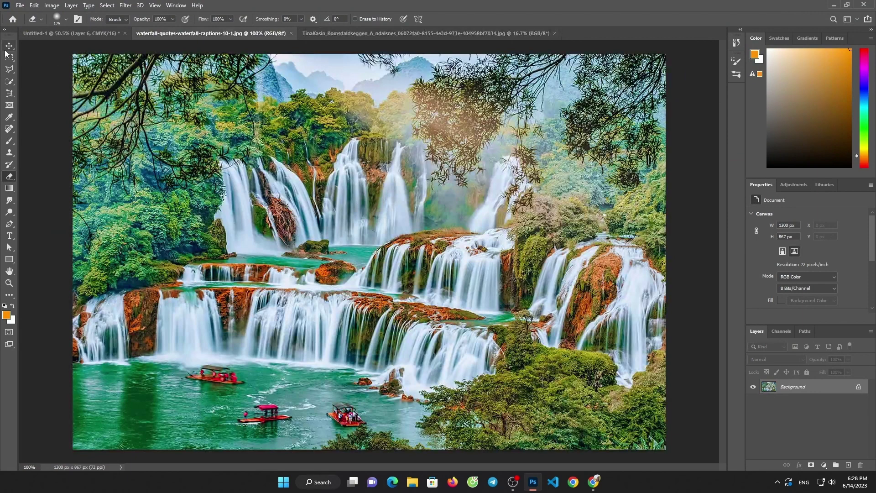
Select the cairn rocks with Select Subject, drag them into Untitled-1 as Layer 7, and shrink them
{"action": "left_click", "coordinate": [431, 32]}
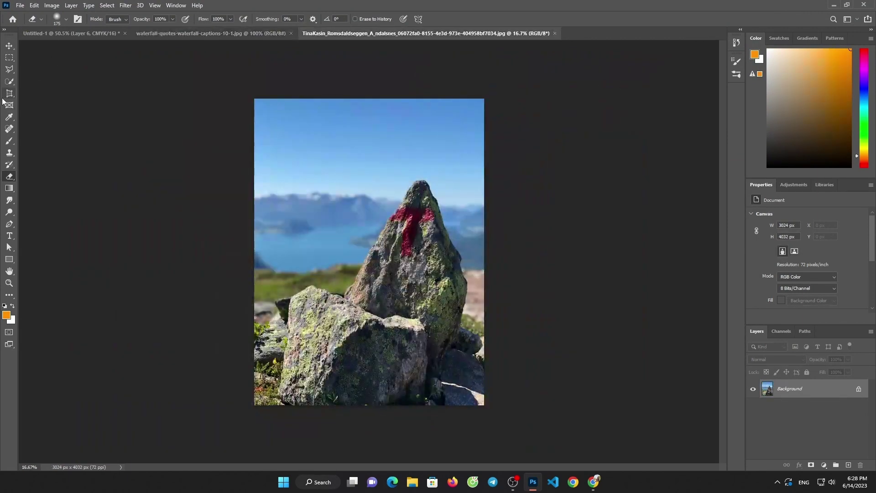
{"action": "left_click", "coordinate": [8, 82]}
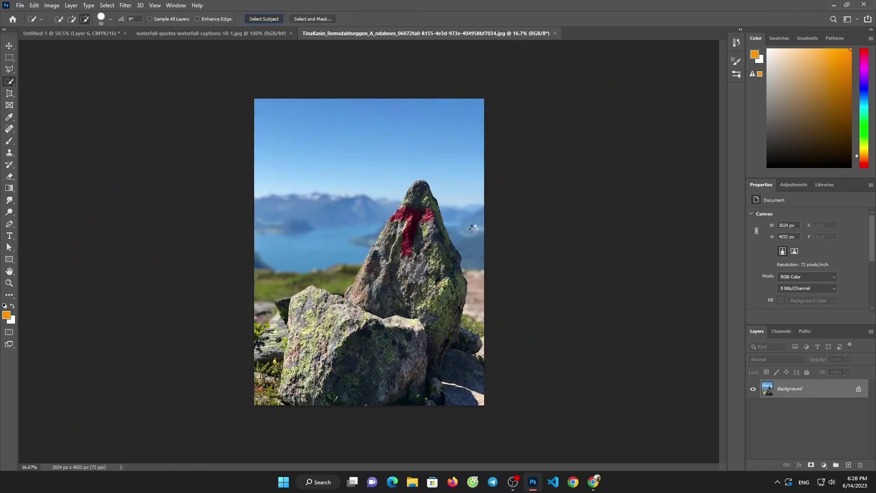
{"action": "left_click", "coordinate": [263, 19]}
{"action": "left_click", "coordinate": [9, 46]}
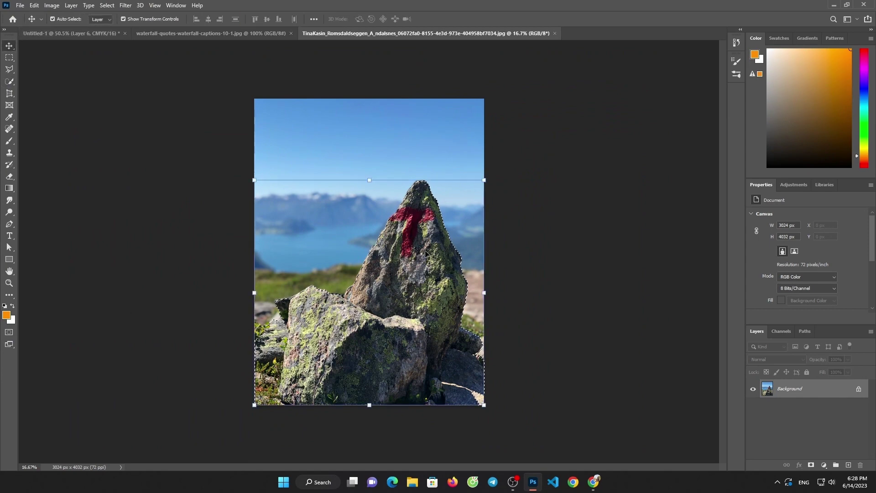
{"action": "mouse_move", "coordinate": [411, 274]}
{"action": "left_mouse_down"}
{"action": "mouse_move", "coordinate": [127, 47]}
{"action": "mouse_move", "coordinate": [390, 228]}
{"action": "left_mouse_up"}
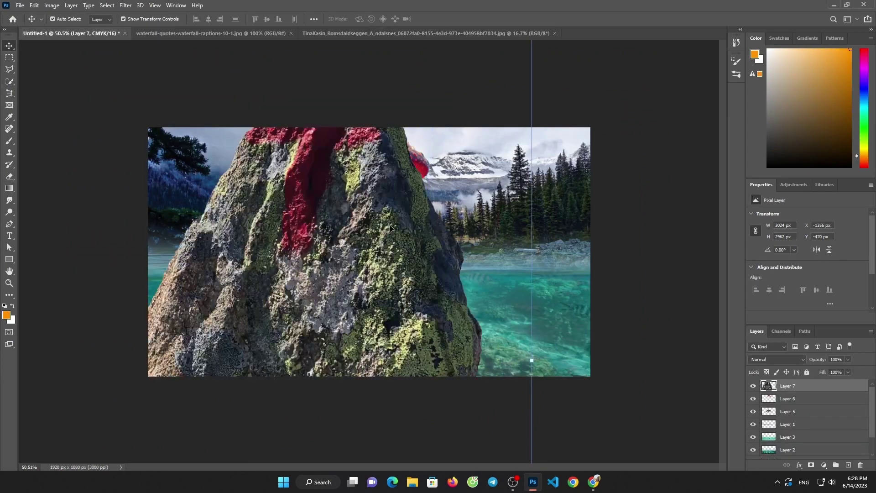
{"action": "mouse_move", "coordinate": [534, 365]}
{"action": "left_mouse_down"}
{"action": "mouse_move", "coordinate": [543, 272]}
{"action": "mouse_move", "coordinate": [254, 256]}
{"action": "mouse_move", "coordinate": [378, 244]}
{"action": "left_mouse_up"}
Flip the rock both horizontally and vertically so it hangs upside down
{"action": "right_click", "coordinate": [375, 242]}
{"action": "left_click", "coordinate": [402, 396]}
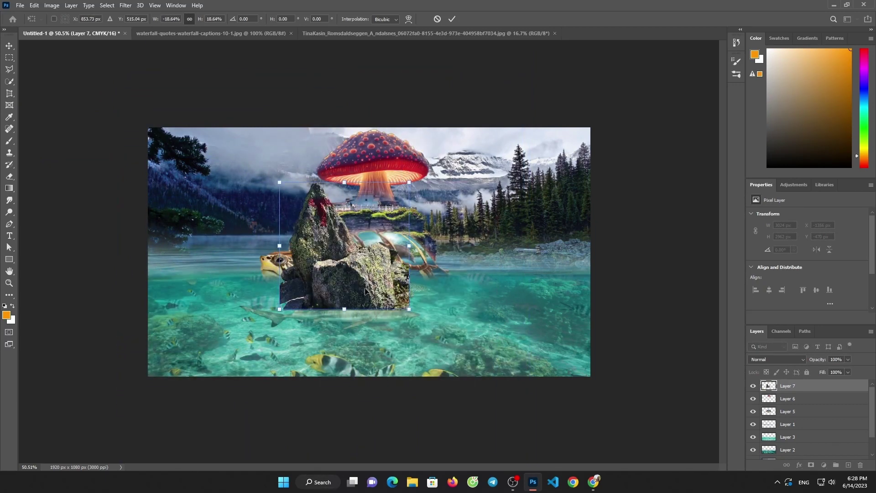
{"action": "right_click", "coordinate": [354, 257]}
{"action": "left_click", "coordinate": [377, 420]}
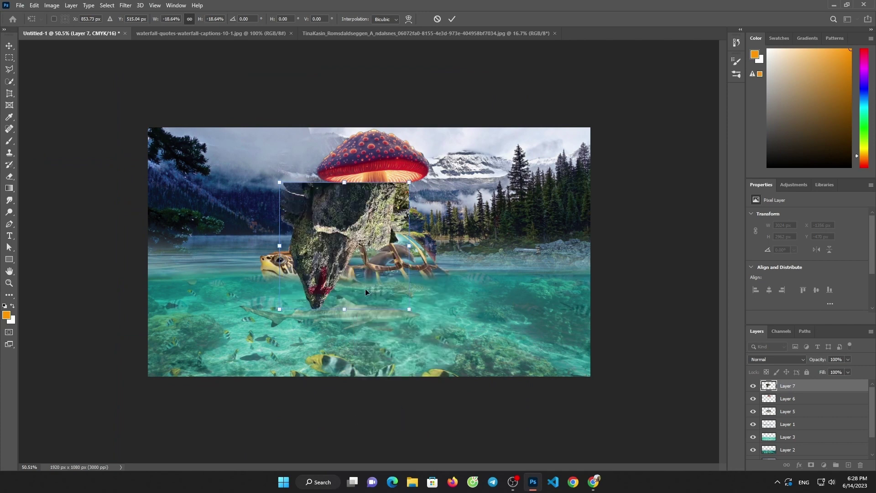
Size the rock to 721 × 787 px under the turtle and move Layer 7 below Layer 5
{"action": "left_click_drag", "start_coordinate": [384, 213], "coordinate": [412, 263]}
{"action": "left_click_drag", "start_coordinate": [438, 294], "coordinate": [458, 294]}
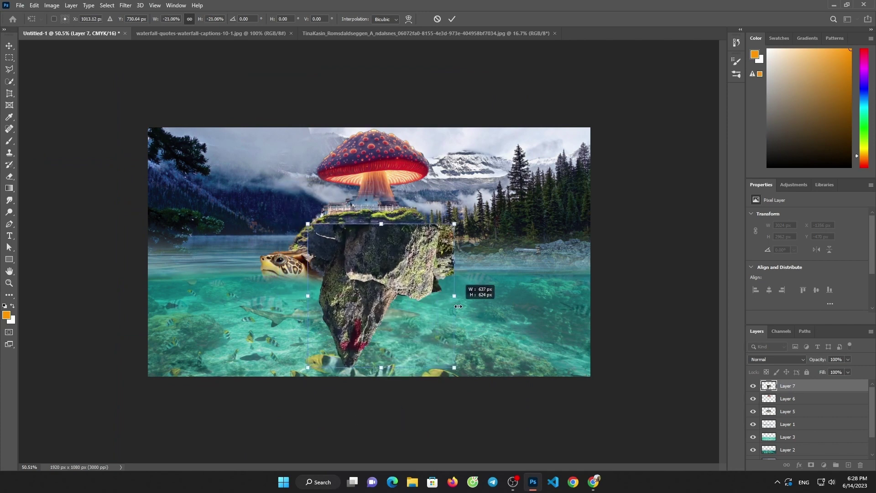
{"action": "left_click_drag", "start_coordinate": [307, 296], "coordinate": [289, 298]}
{"action": "left_click_drag", "start_coordinate": [416, 277], "coordinate": [415, 277]}
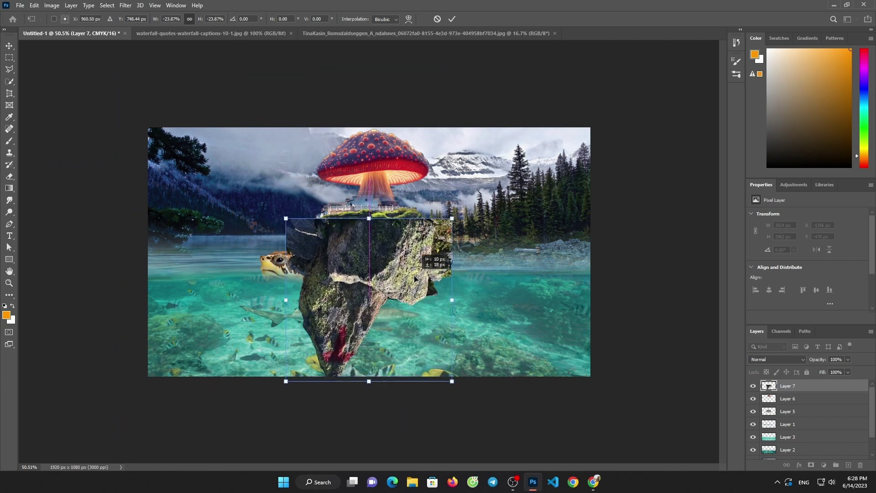
{"action": "left_click", "coordinate": [453, 19]}
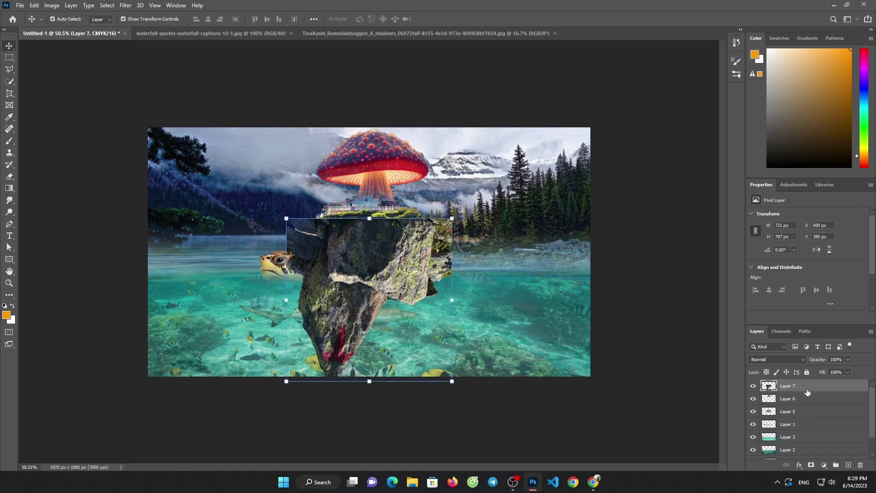
{"action": "left_click_drag", "start_coordinate": [799, 385], "coordinate": [799, 415]}
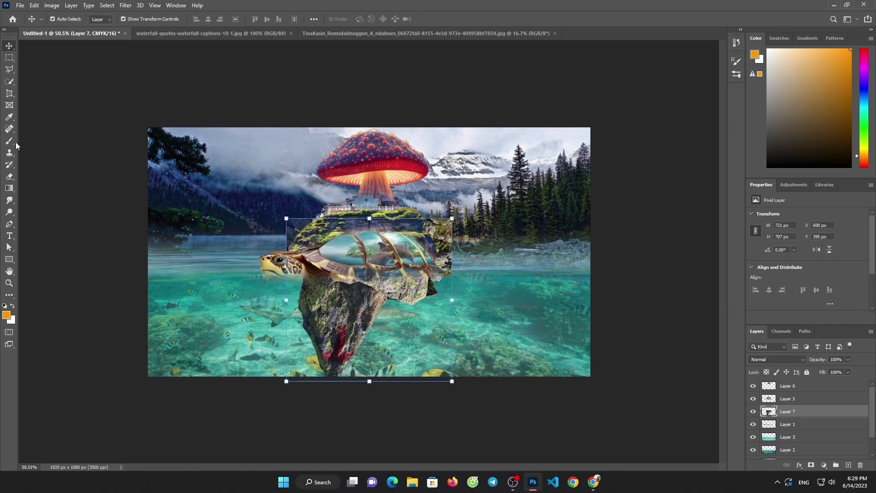
Erase the rock's hard right edge and lower Layer 7's opacity to about 50%
{"action": "left_click", "coordinate": [9, 176]}
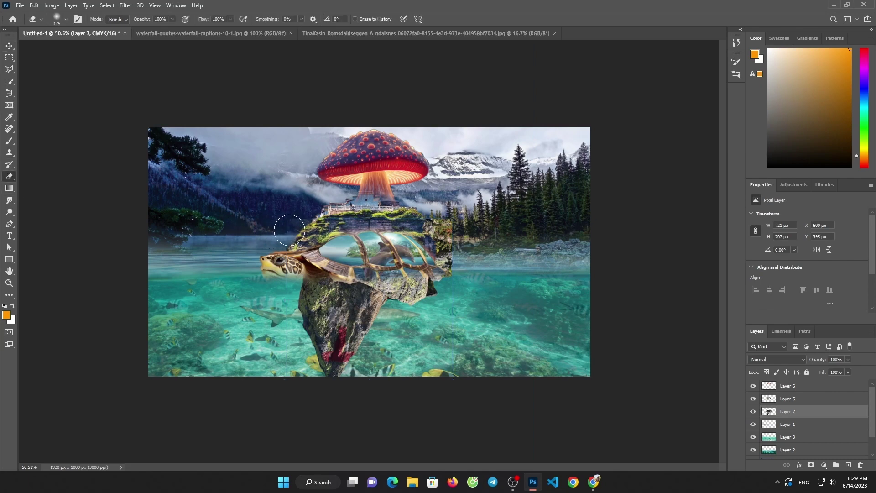
{"action": "mouse_move", "coordinate": [424, 219]}
{"action": "left_mouse_down"}
{"action": "mouse_move", "coordinate": [451, 264]}
{"action": "mouse_move", "coordinate": [447, 239]}
{"action": "mouse_move", "coordinate": [453, 318]}
{"action": "mouse_move", "coordinate": [454, 258]}
{"action": "left_mouse_up"}
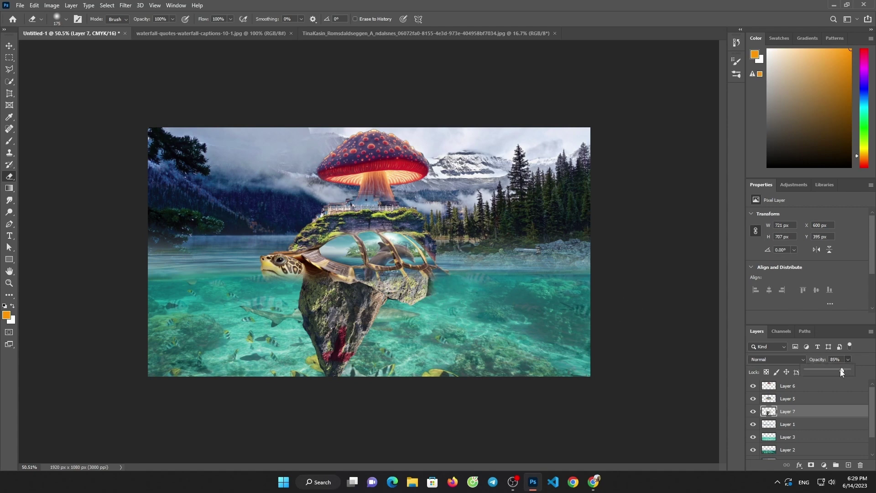
{"action": "left_click_drag", "start_coordinate": [841, 372], "coordinate": [828, 372]}
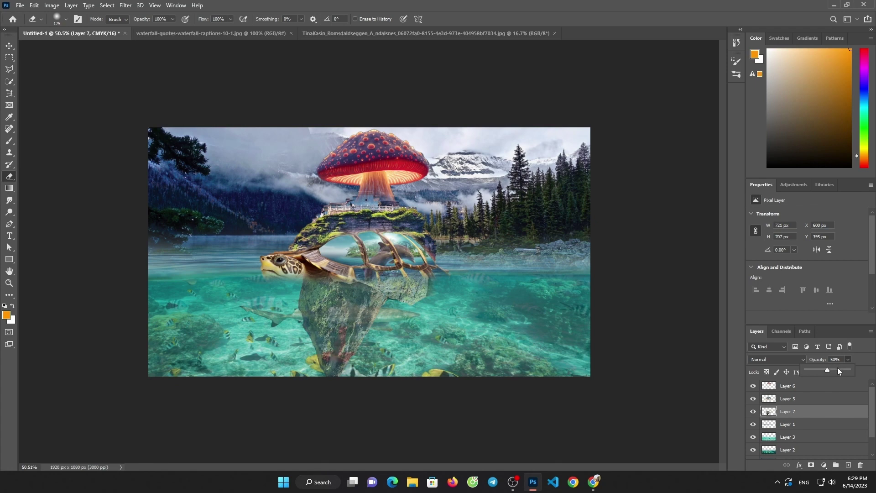
{"action": "left_click", "coordinate": [634, 219]}
{"action": "left_click", "coordinate": [239, 37]}
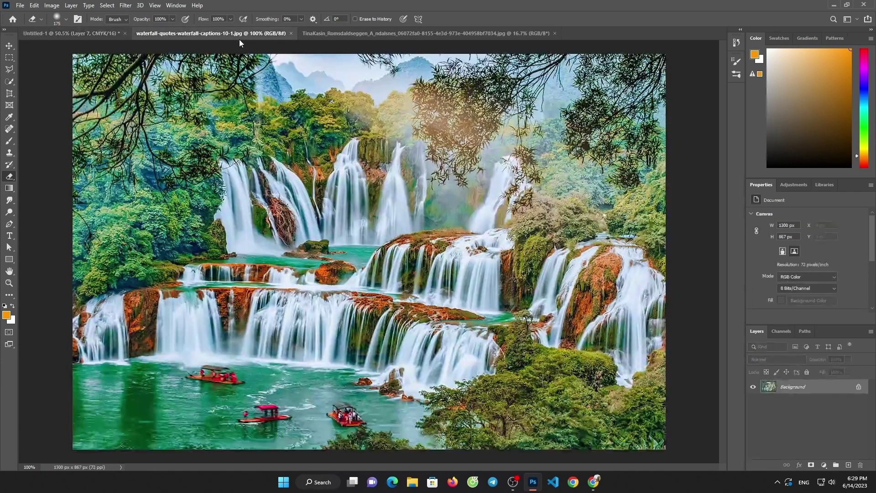
Drag the waterfall into the composite as top Layer 8, shrunk to 629 × 420 px below the mushroom
{"action": "left_click", "coordinate": [9, 46]}
{"action": "left_click", "coordinate": [82, 34]}
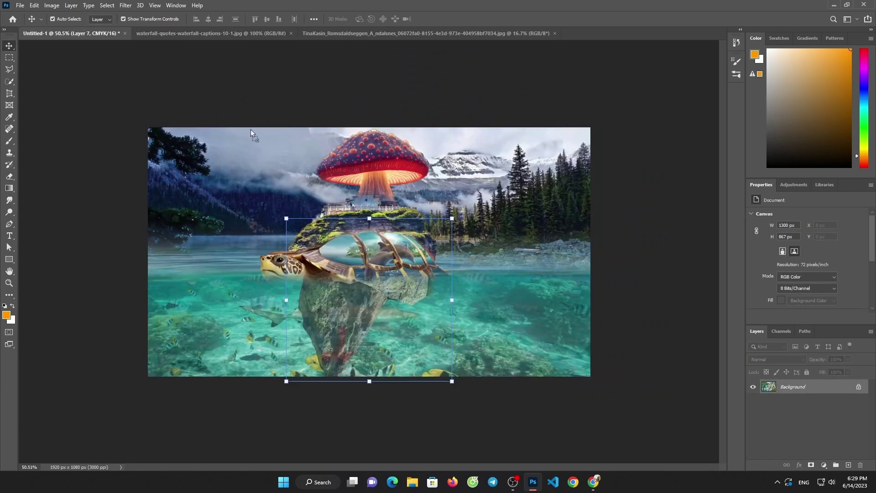
{"action": "left_click_drag", "start_coordinate": [250, 130], "coordinate": [251, 129]}
{"action": "left_click", "coordinate": [426, 185]}
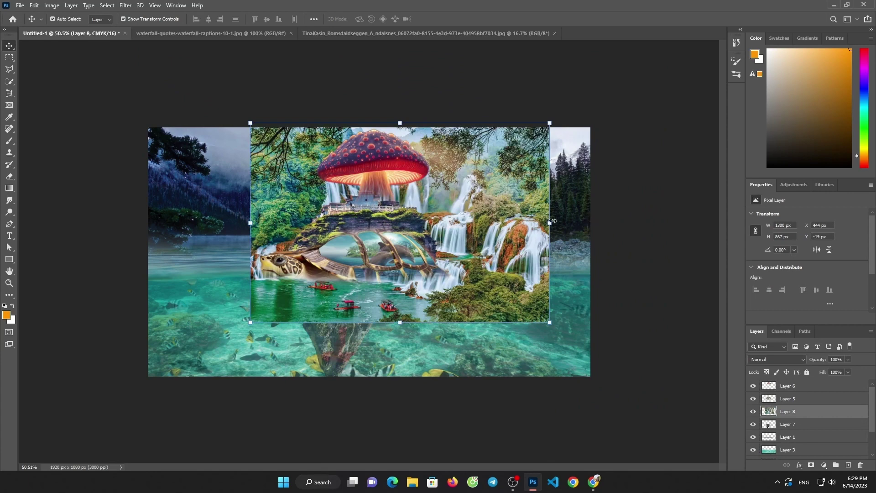
{"action": "left_click_drag", "start_coordinate": [794, 411], "coordinate": [775, 382]}
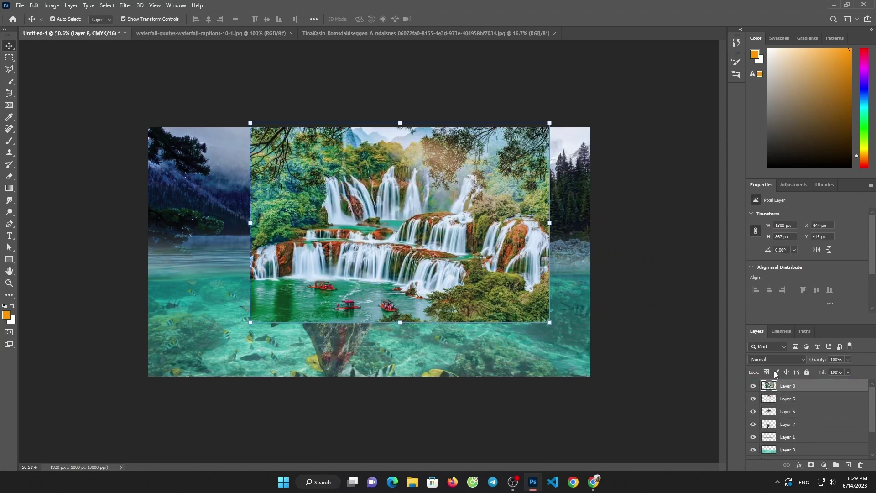
{"action": "mouse_move", "coordinate": [549, 220]}
{"action": "left_mouse_down"}
{"action": "mouse_move", "coordinate": [369, 217]}
{"action": "mouse_move", "coordinate": [392, 267]}
{"action": "mouse_move", "coordinate": [445, 261]}
{"action": "mouse_move", "coordinate": [412, 271]}
{"action": "left_mouse_up"}
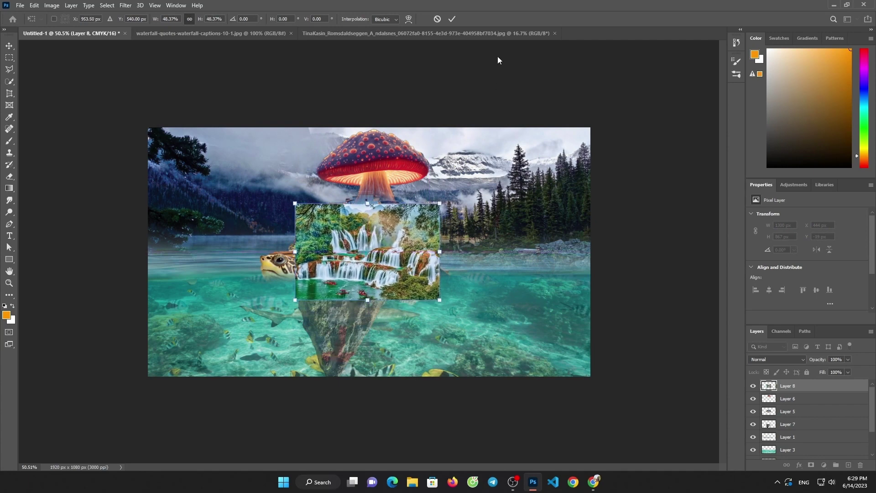
{"action": "left_click", "coordinate": [451, 19]}
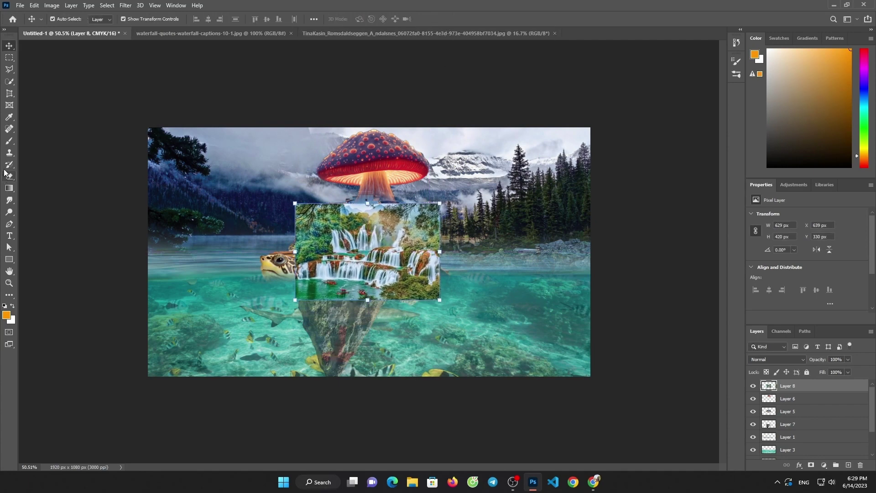
Erase the waterfall layer's lower-left corner, top edge and edges around the island with a soft eraser
{"action": "left_click", "coordinate": [9, 177]}
{"action": "mouse_move", "coordinate": [315, 283]}
{"action": "left_mouse_down"}
{"action": "mouse_move", "coordinate": [299, 294]}
{"action": "mouse_move", "coordinate": [389, 314]}
{"action": "mouse_move", "coordinate": [379, 198]}
{"action": "mouse_move", "coordinate": [285, 249]}
{"action": "mouse_move", "coordinate": [297, 255]}
{"action": "left_mouse_up"}
{"action": "mouse_move", "coordinate": [336, 226]}
{"action": "left_mouse_down"}
{"action": "mouse_move", "coordinate": [389, 230]}
{"action": "mouse_move", "coordinate": [397, 209]}
{"action": "mouse_move", "coordinate": [378, 254]}
{"action": "mouse_move", "coordinate": [315, 258]}
{"action": "left_mouse_up"}
{"action": "scroll", "coordinate": [351, 226], "scroll_direction": "up", "scroll_amount": 3}
{"action": "key", "text": "bracketleft"}
{"action": "key", "text": "bracketleft"}
{"action": "key", "text": "bracketleft"}
{"action": "key", "text": "bracketleft"}
{"action": "left_click_drag", "start_coordinate": [341, 203], "coordinate": [342, 250]}
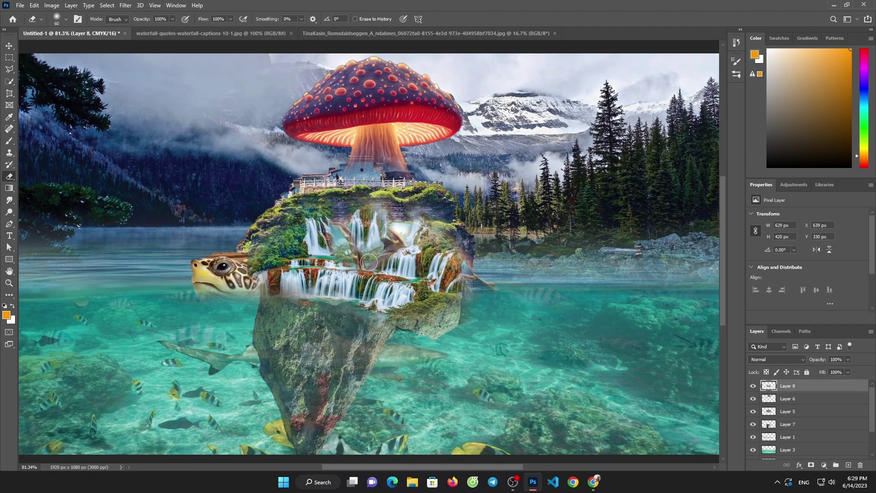
{"action": "left_click_drag", "start_coordinate": [375, 264], "coordinate": [392, 271]}
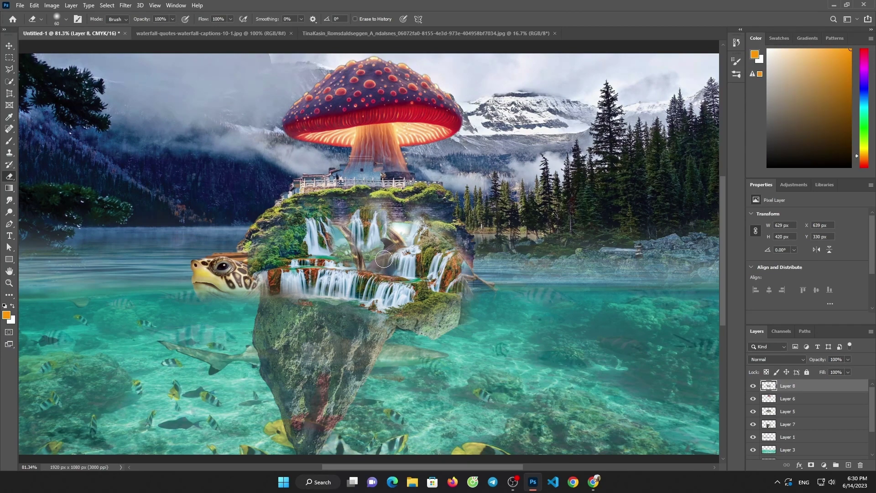
{"action": "scroll", "coordinate": [393, 238], "scroll_direction": "down", "scroll_amount": 3}
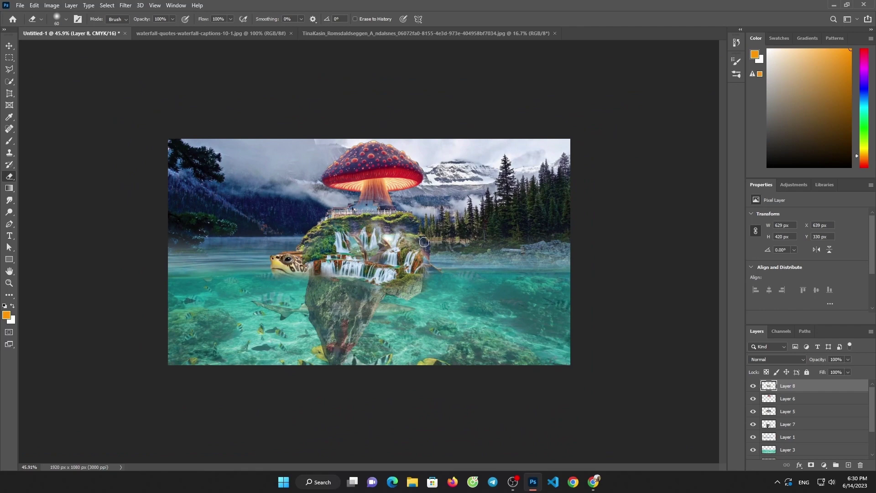
Add Layer 9 just above Layer 1 and paint an orange haze across it with a soft brush
{"action": "left_click", "coordinate": [848, 465]}
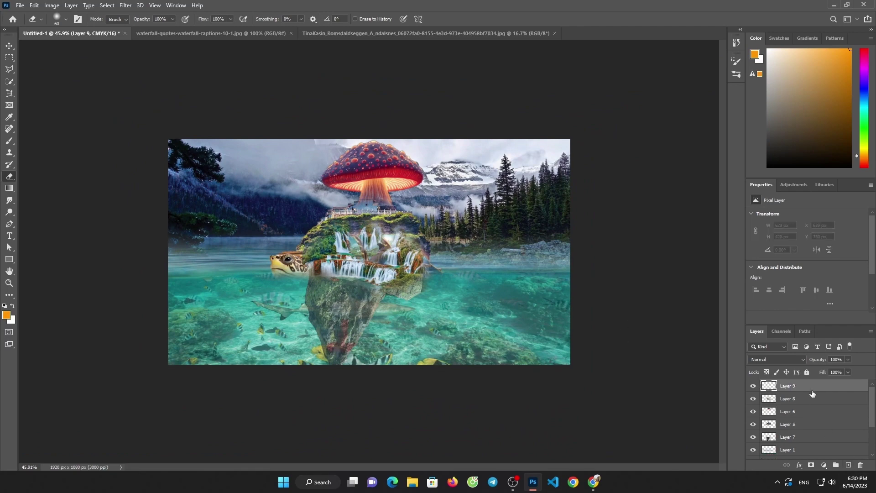
{"action": "mouse_move", "coordinate": [812, 387]}
{"action": "left_mouse_down"}
{"action": "mouse_move", "coordinate": [823, 442]}
{"action": "mouse_move", "coordinate": [821, 434]}
{"action": "left_mouse_up"}
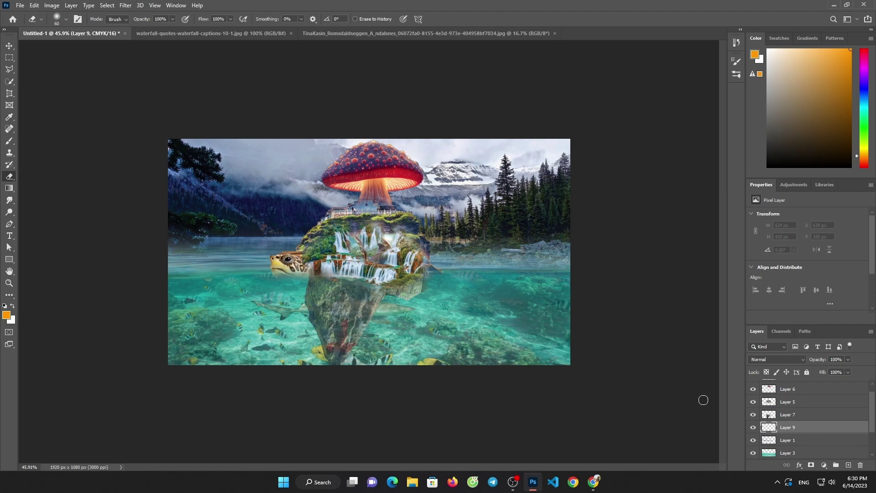
{"action": "left_click", "coordinate": [10, 141]}
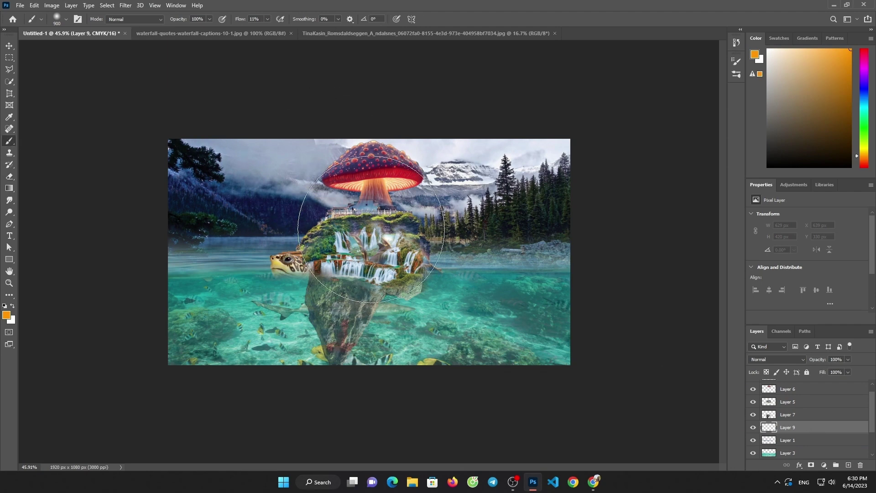
{"action": "mouse_move", "coordinate": [507, 237]}
{"action": "left_mouse_down"}
{"action": "mouse_move", "coordinate": [309, 236]}
{"action": "mouse_move", "coordinate": [212, 254]}
{"action": "mouse_move", "coordinate": [190, 248]}
{"action": "left_mouse_up"}
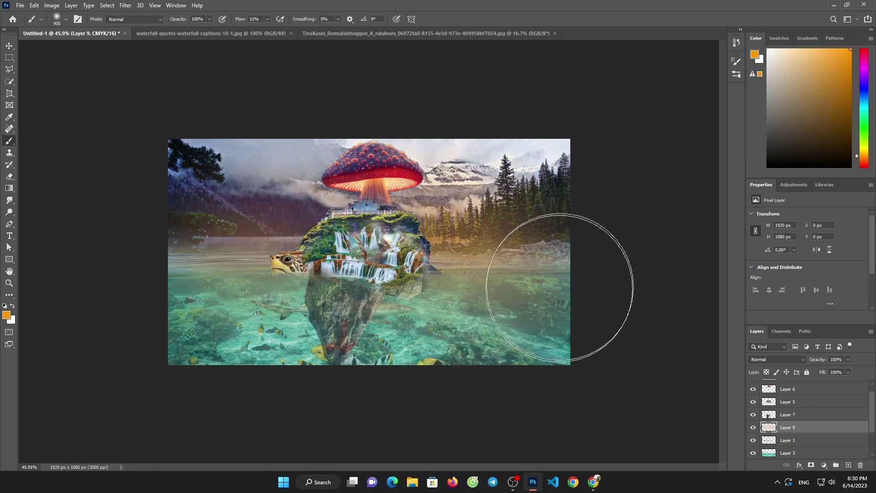
Set Layer 9's blend mode to Overlay and close the waterfall source image
{"action": "left_click", "coordinate": [788, 362]}
{"action": "left_click", "coordinate": [773, 355]}
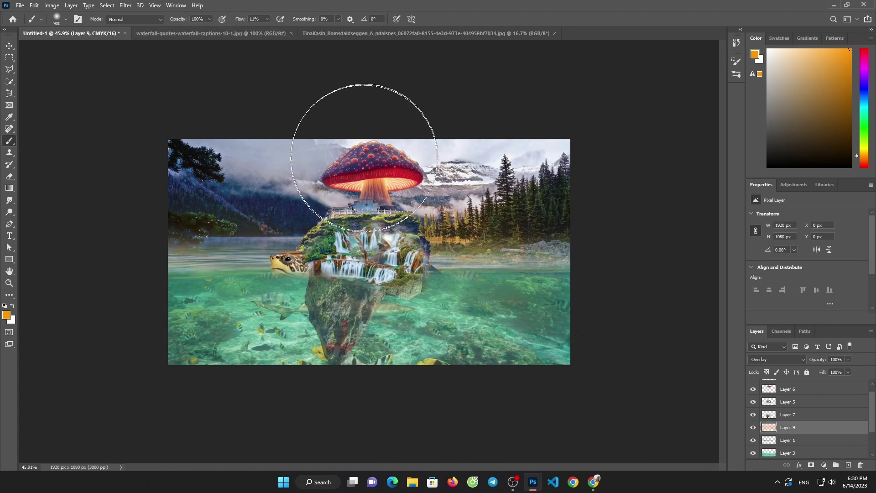
{"action": "left_click", "coordinate": [291, 33]}
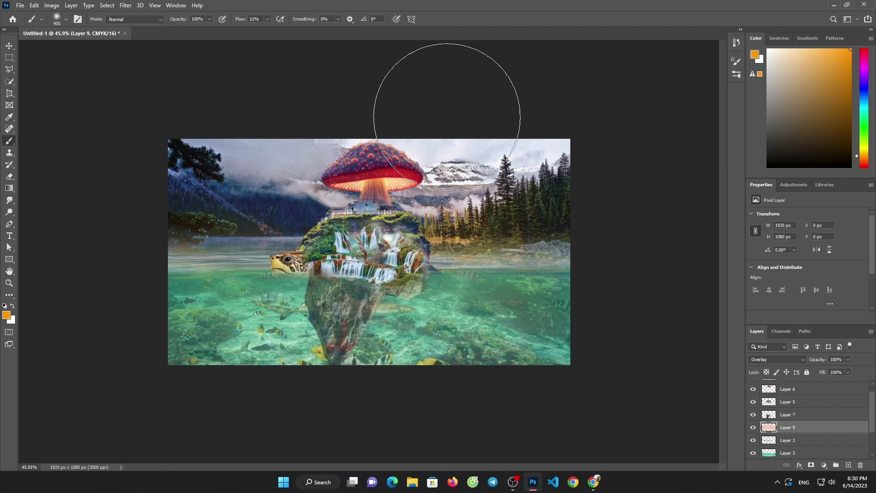
Open the Photoshop logo image, select it as the subject, and drag it into the composite
{"action": "left_click", "coordinate": [20, 5]}
{"action": "left_click", "coordinate": [31, 24]}
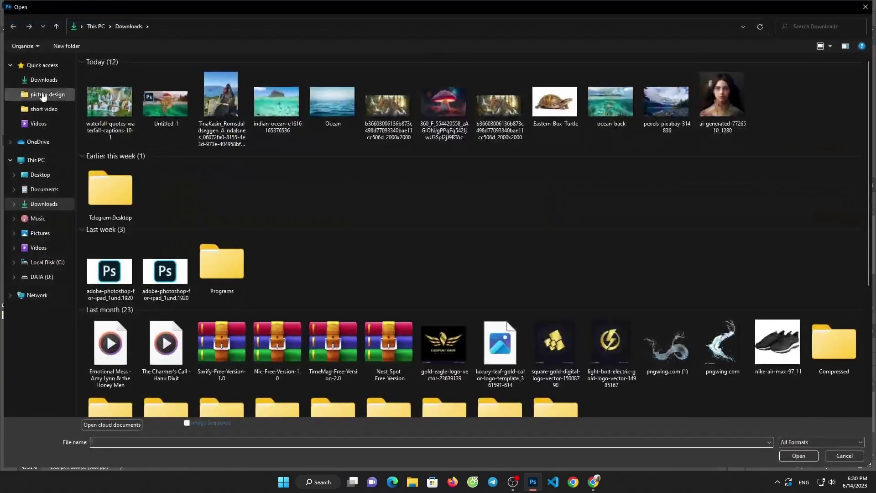
{"action": "double_click", "coordinate": [100, 258]}
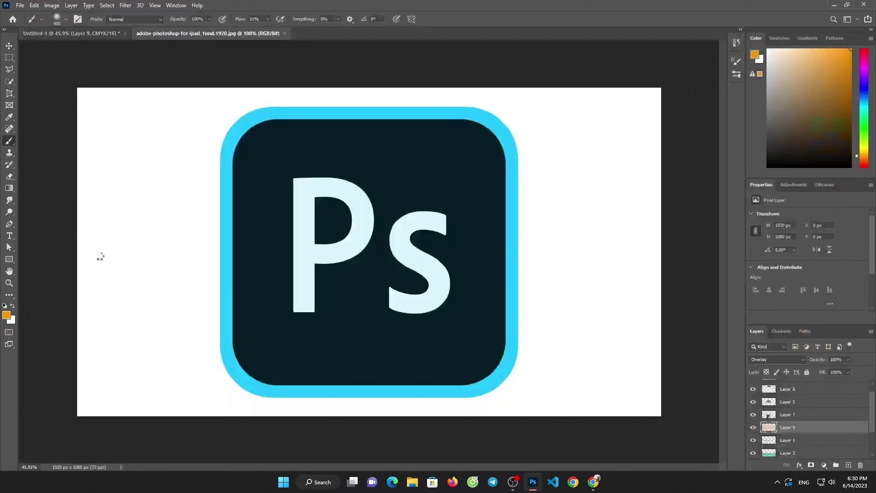
{"action": "left_click", "coordinate": [10, 81]}
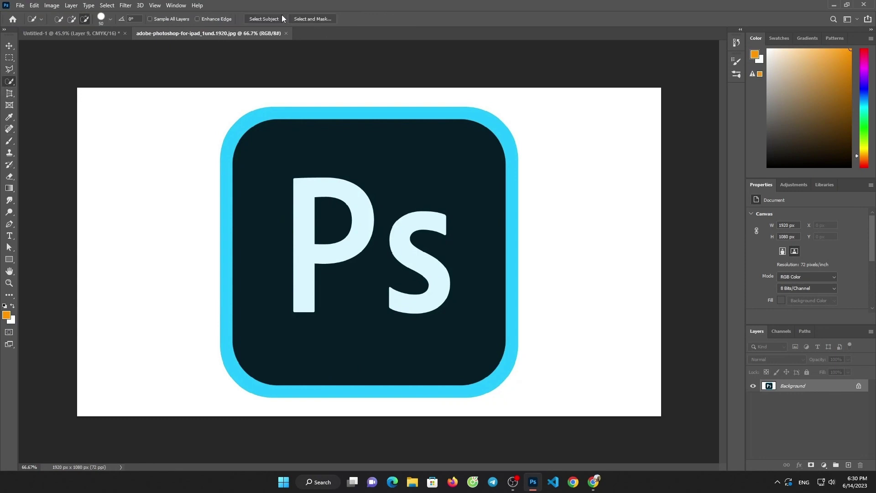
{"action": "left_click", "coordinate": [265, 18]}
{"action": "key", "text": "v"}
{"action": "left_click_drag", "start_coordinate": [214, 144], "coordinate": [92, 32]}
{"action": "left_click_drag", "start_coordinate": [205, 156], "coordinate": [205, 155]}
Scale the logo into the top-left corner and move Layer 10 to the top of the stack
{"action": "key", "text": "ctrl+t"}
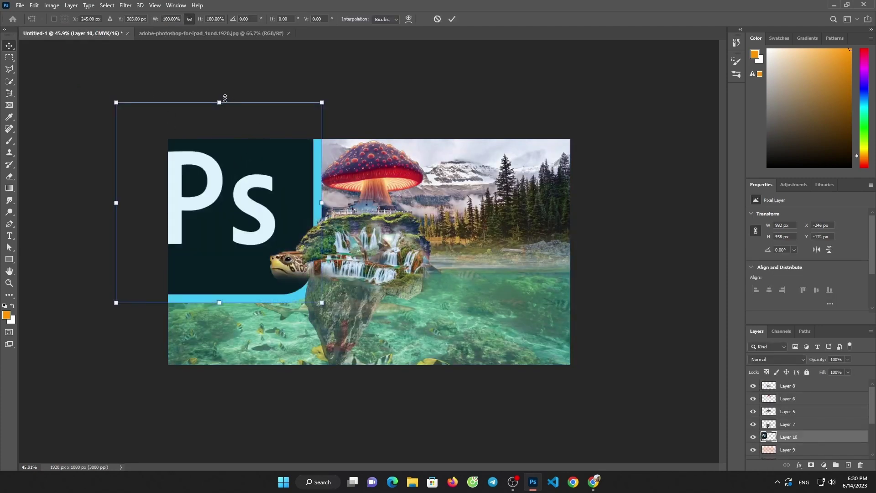
{"action": "left_click_drag", "start_coordinate": [118, 102], "coordinate": [162, 190]}
{"action": "left_click_drag", "start_coordinate": [209, 209], "coordinate": [223, 180]}
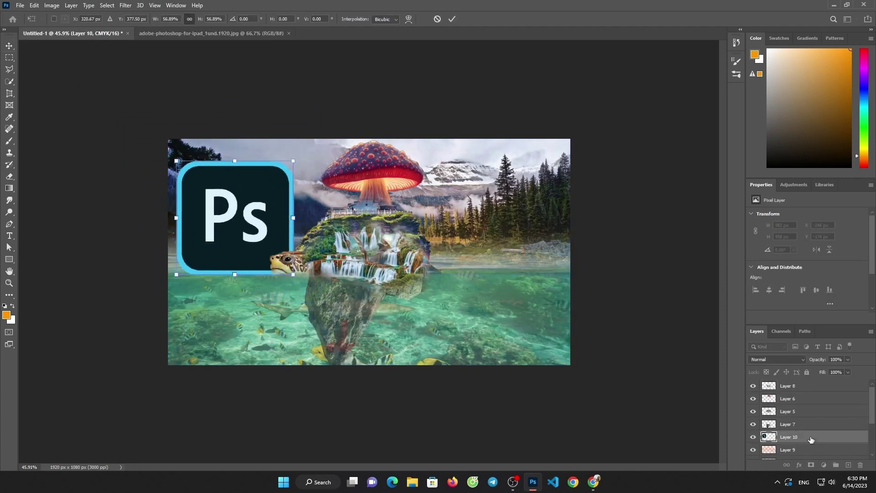
{"action": "left_click_drag", "start_coordinate": [811, 438], "coordinate": [810, 383]}
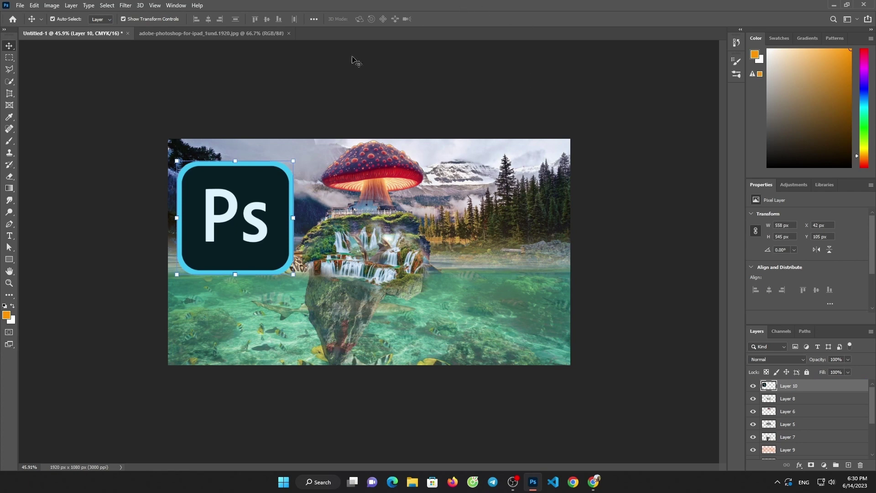
{"action": "left_click_drag", "start_coordinate": [293, 160], "coordinate": [253, 200]}
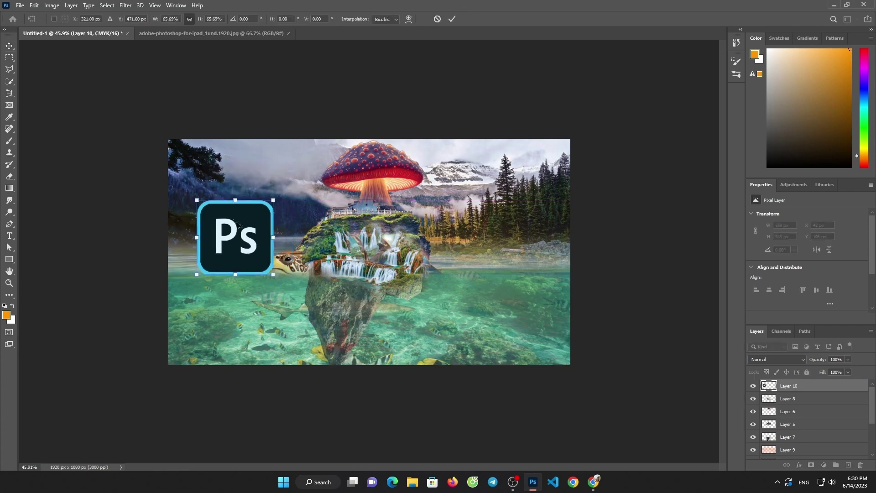
{"action": "mouse_move", "coordinate": [214, 272]}
{"action": "left_mouse_down"}
{"action": "mouse_move", "coordinate": [220, 226]}
{"action": "mouse_move", "coordinate": [221, 237]}
{"action": "left_mouse_up"}
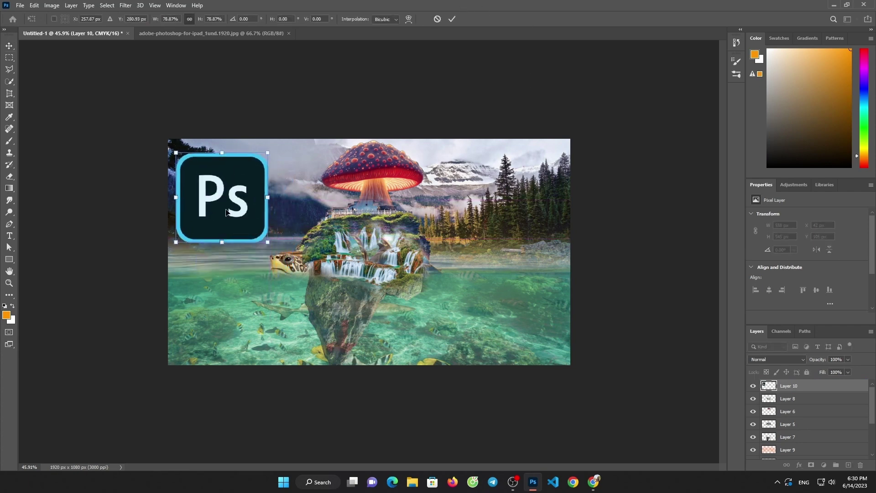
{"action": "left_click_drag", "start_coordinate": [178, 152], "coordinate": [178, 148]}
{"action": "left_click", "coordinate": [451, 18]}
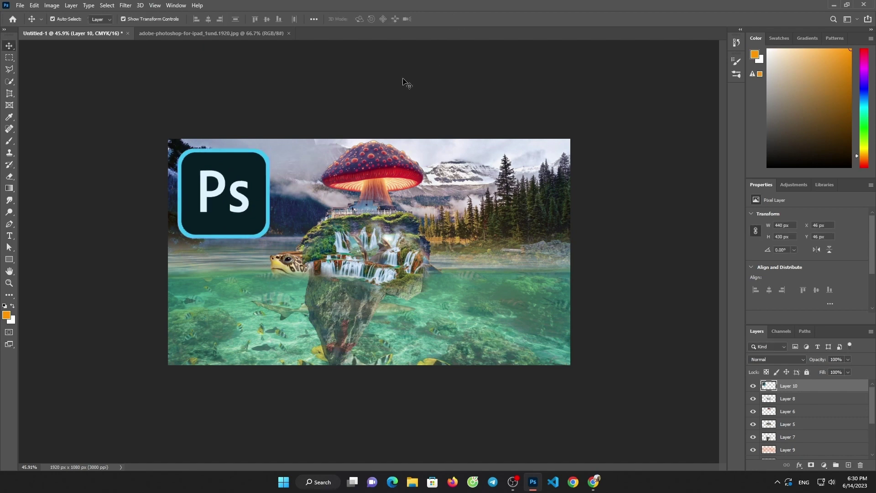
{"action": "left_click", "coordinate": [408, 85]}
Save the composite as JPEG file '106' in the picture design folder at quality 12
{"action": "left_click", "coordinate": [21, 5]}
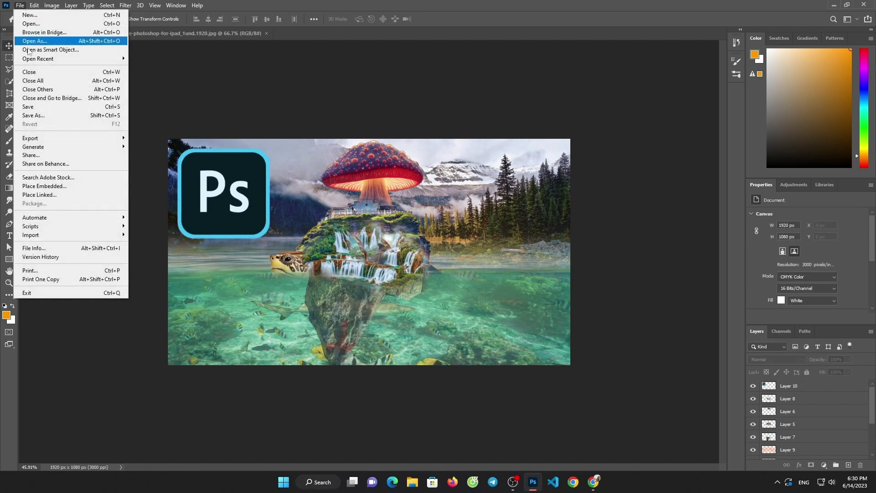
{"action": "left_click", "coordinate": [32, 112]}
{"action": "left_click", "coordinate": [487, 319]}
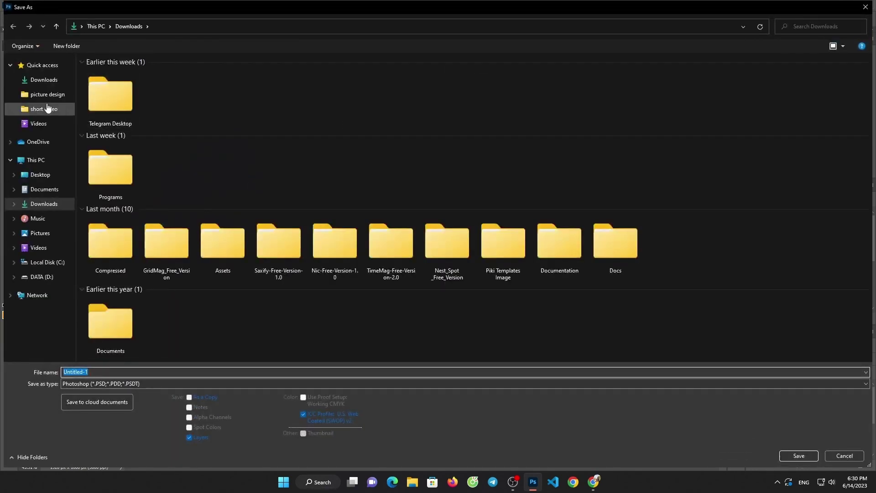
{"action": "left_click", "coordinate": [47, 94]}
{"action": "left_click", "coordinate": [198, 385]}
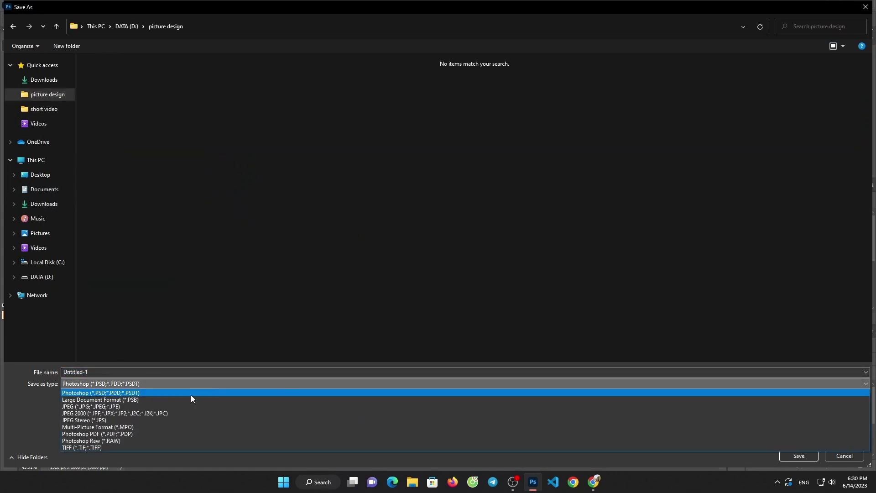
{"action": "left_click", "coordinate": [189, 405]}
{"action": "double_click", "coordinate": [214, 371]}
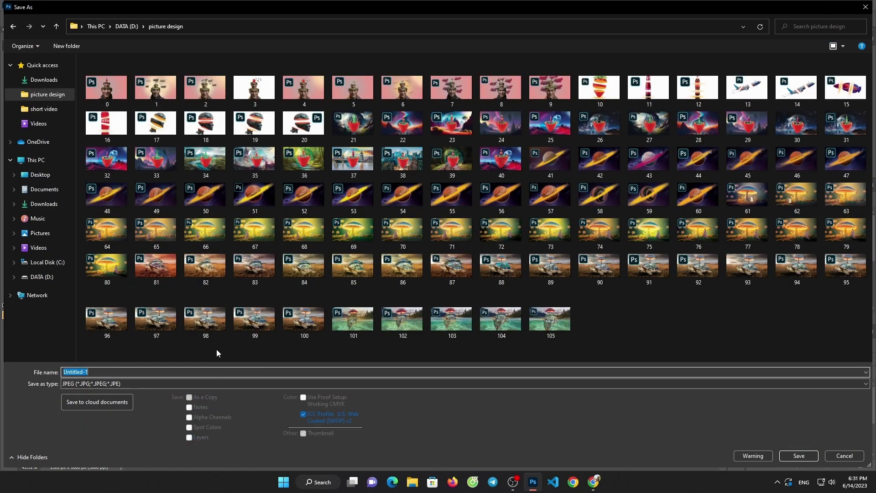
{"action": "type", "text": "106"}
{"action": "left_click", "coordinate": [798, 455]}
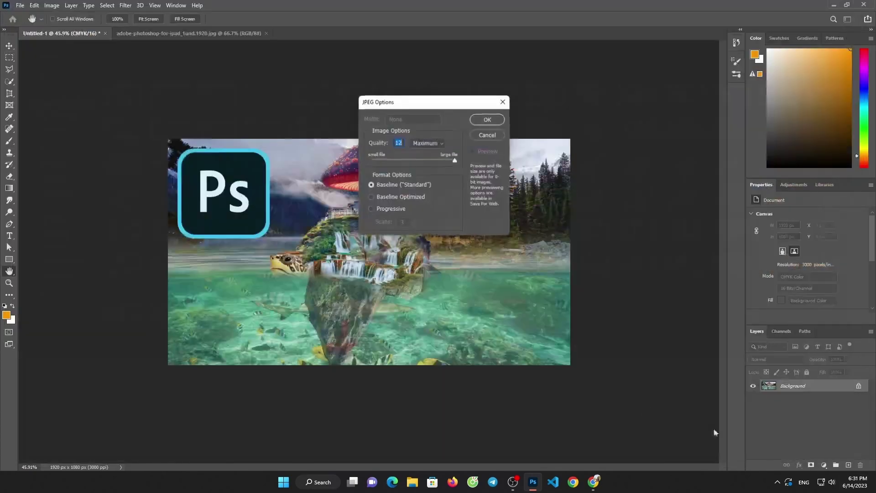
{"action": "left_click", "coordinate": [487, 119]}
{"action": "left_click", "coordinate": [512, 481]}
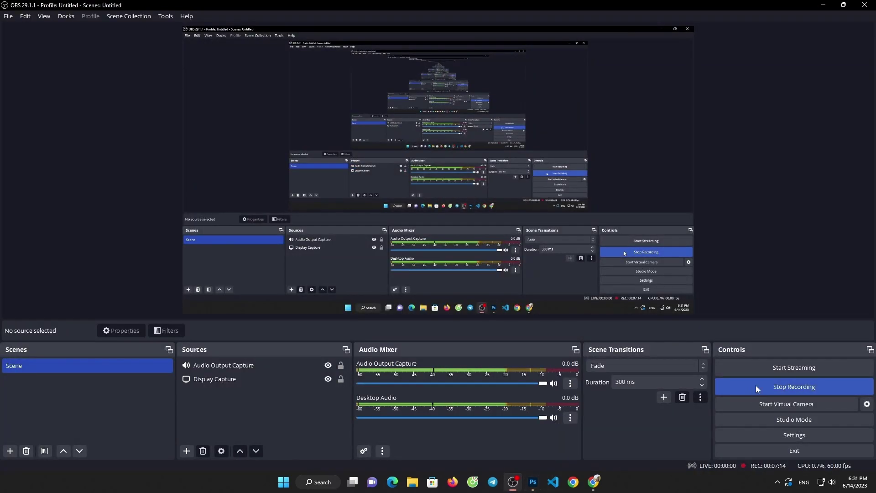